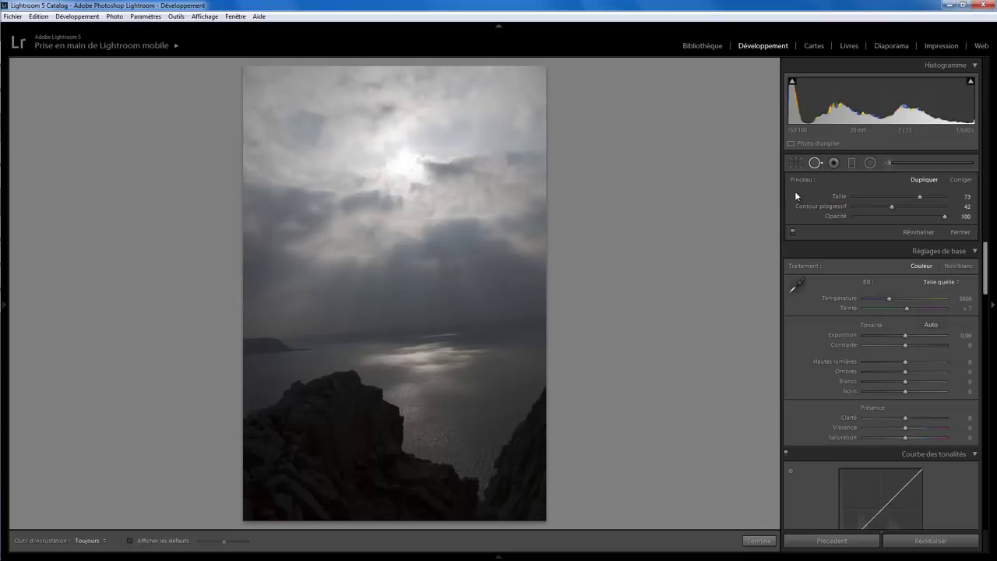
Step: Rotate the photo about 4,10° in Crop & Straighten and apply the crop
left_click(795, 162)
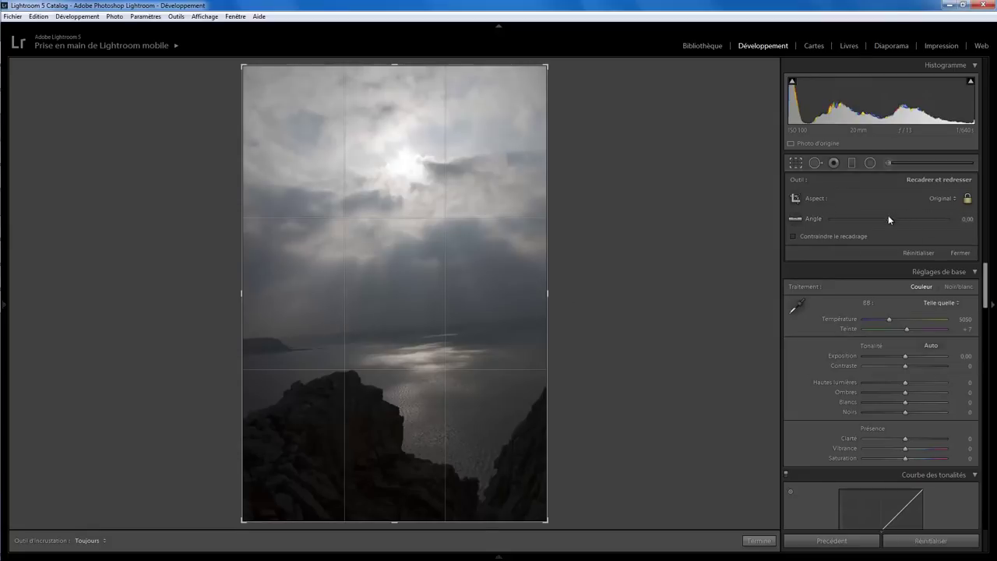
left_click_drag(961, 221, 986, 221)
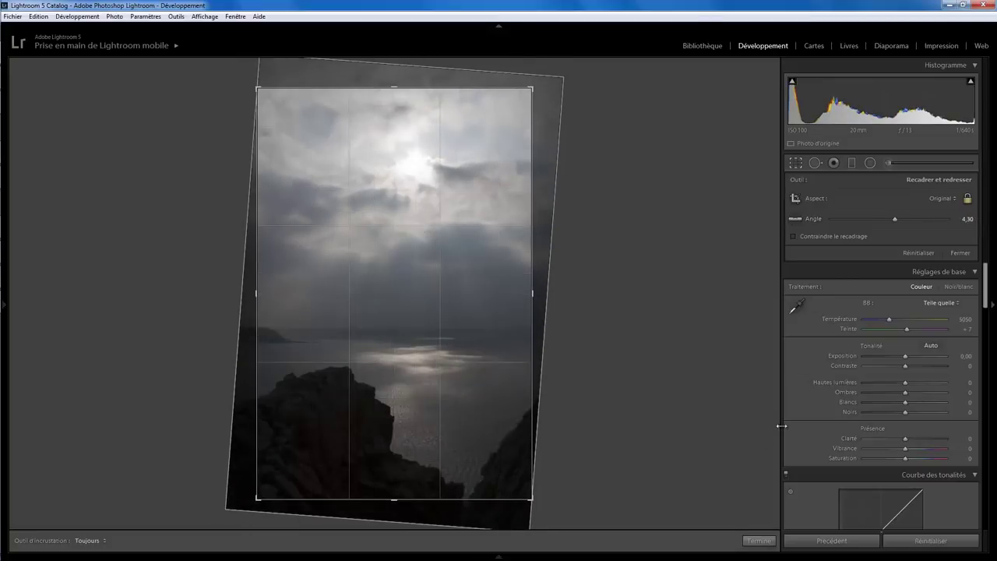
left_click(761, 540)
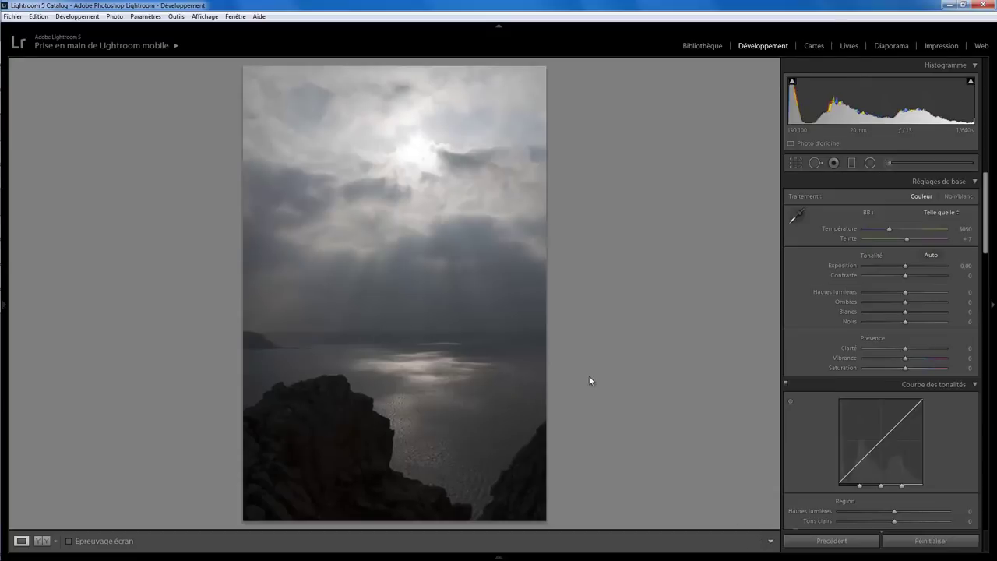
Step: Refine the straightening angle to 3,50° and commit the crop
left_click(795, 162)
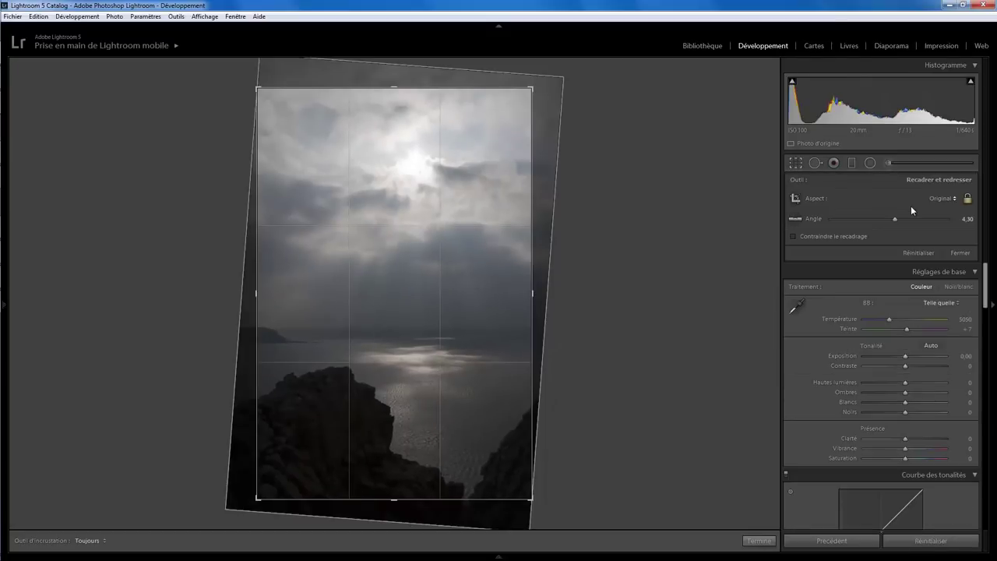
left_click(968, 222)
left_click_drag(967, 222, 961, 221)
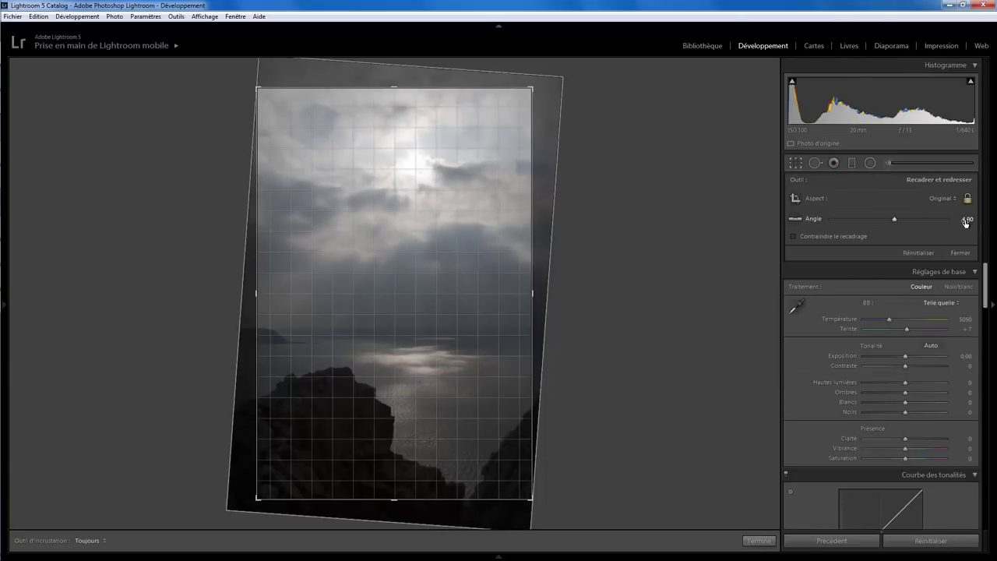
left_click(759, 540)
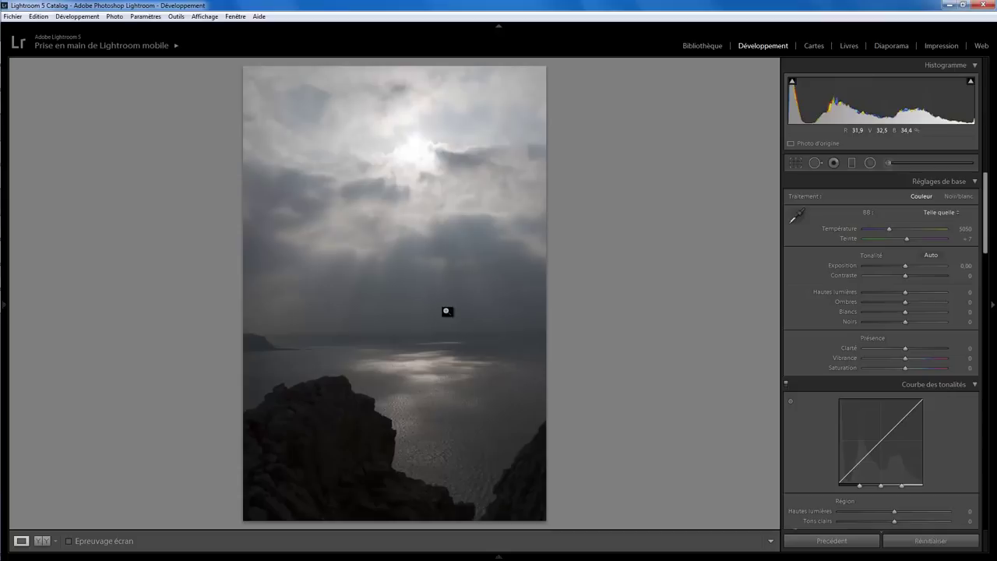
Step: Heal the cloud spot above the horizon using Spot Removal in Corriger mode, source nudged left
left_click(797, 163)
left_click(813, 163)
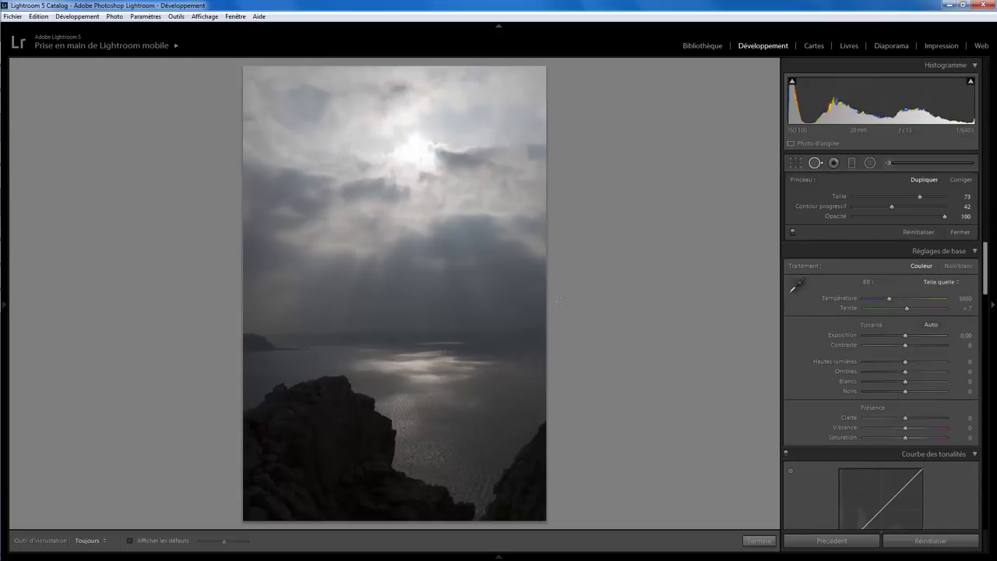
left_click(951, 179)
scroll(434, 315, "up", 1)
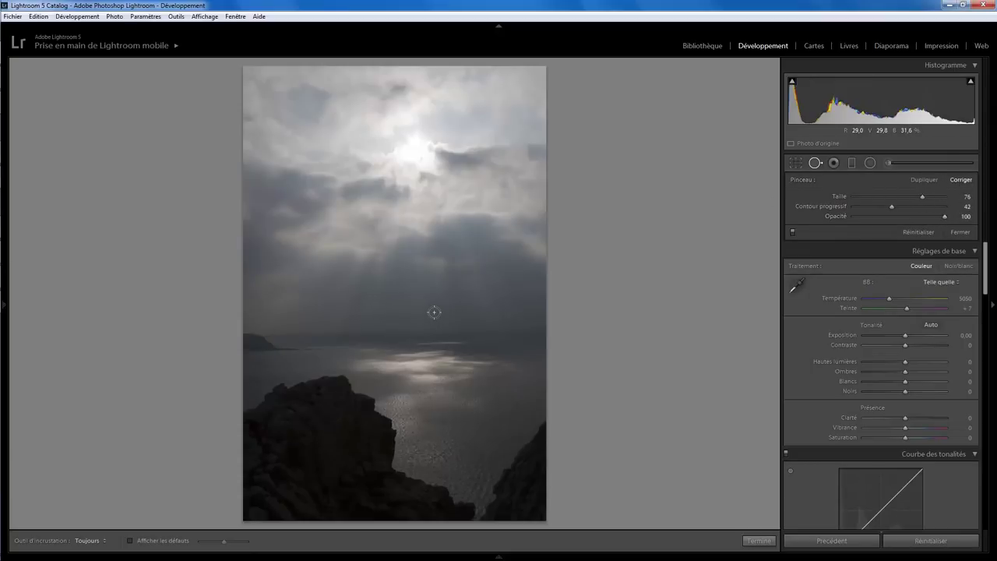
left_click(437, 303)
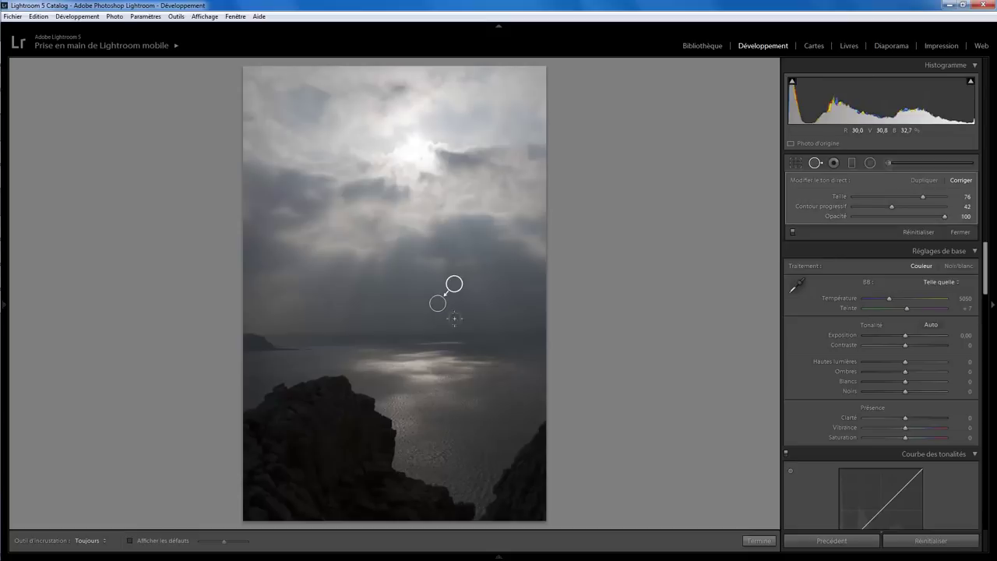
left_click_drag(444, 321, 440, 321)
left_click(752, 539)
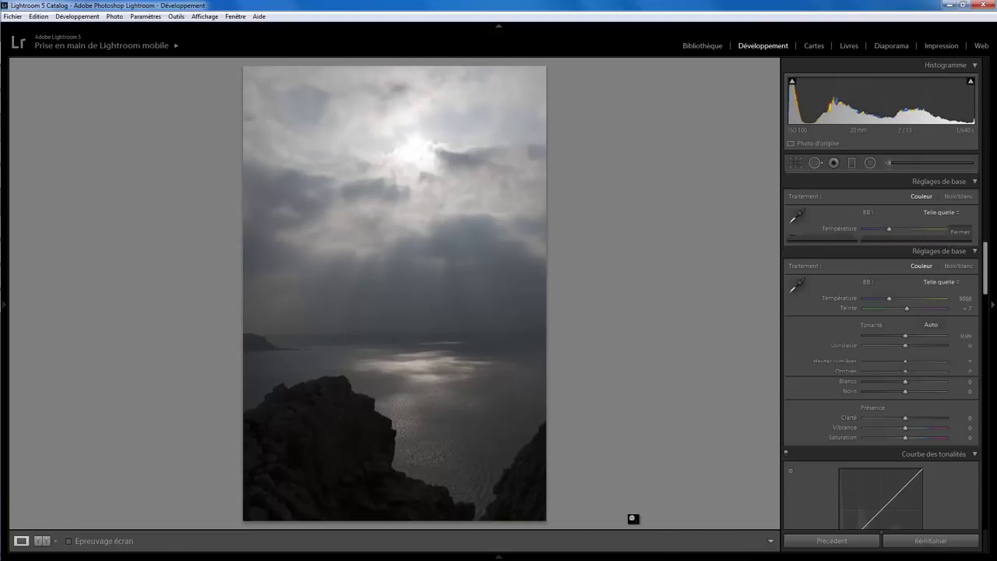
Step: Zoom to 1:1 on the rock edge and set Spot Removal to Dupliquer at size 53
left_click(378, 409)
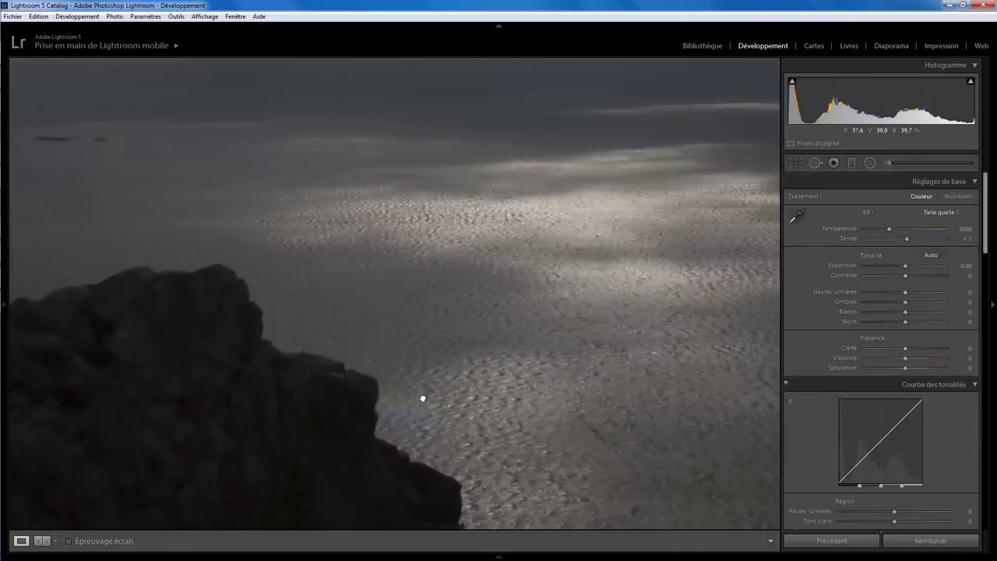
left_click_drag(423, 400, 454, 288)
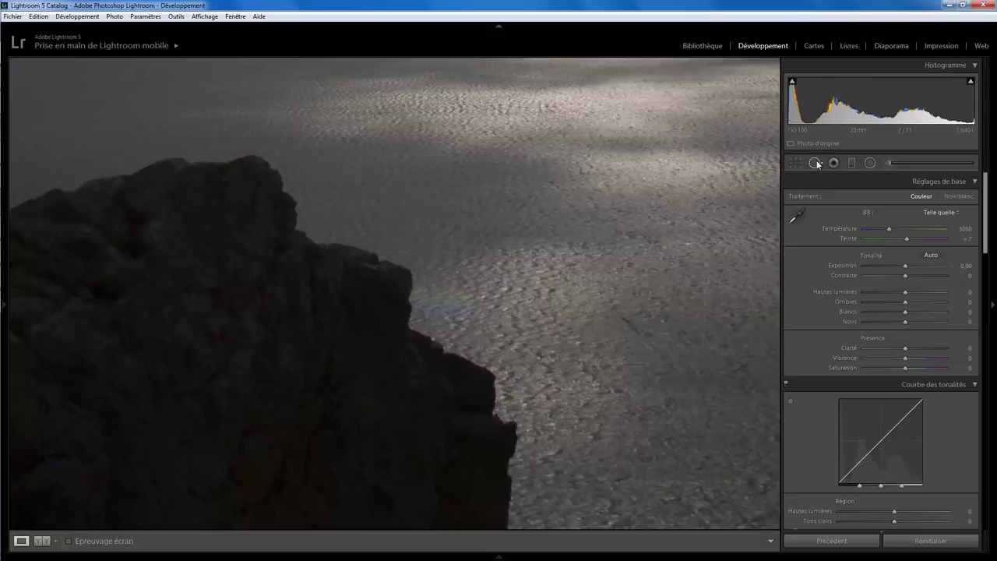
left_click(814, 162)
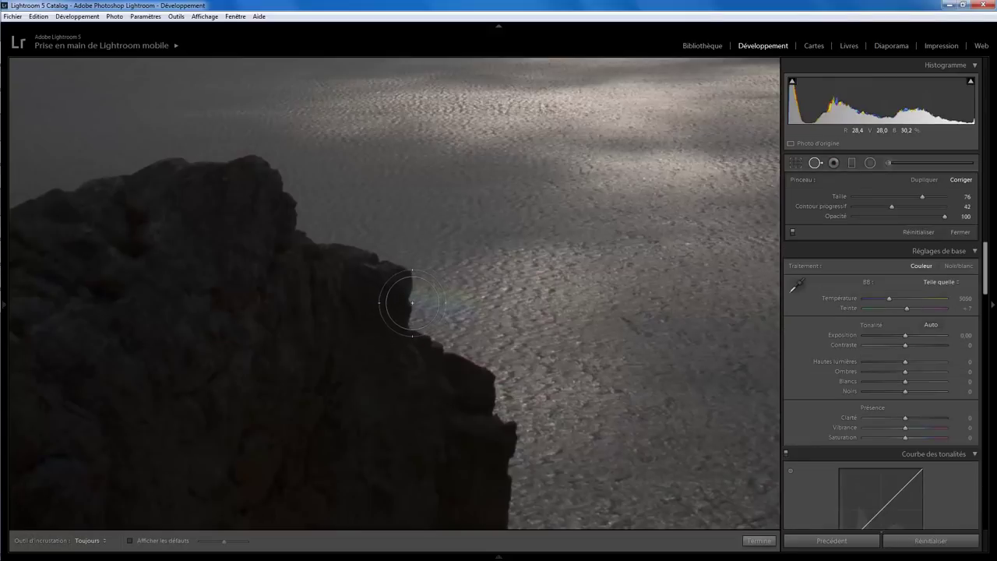
scroll(405, 303, "down", 5)
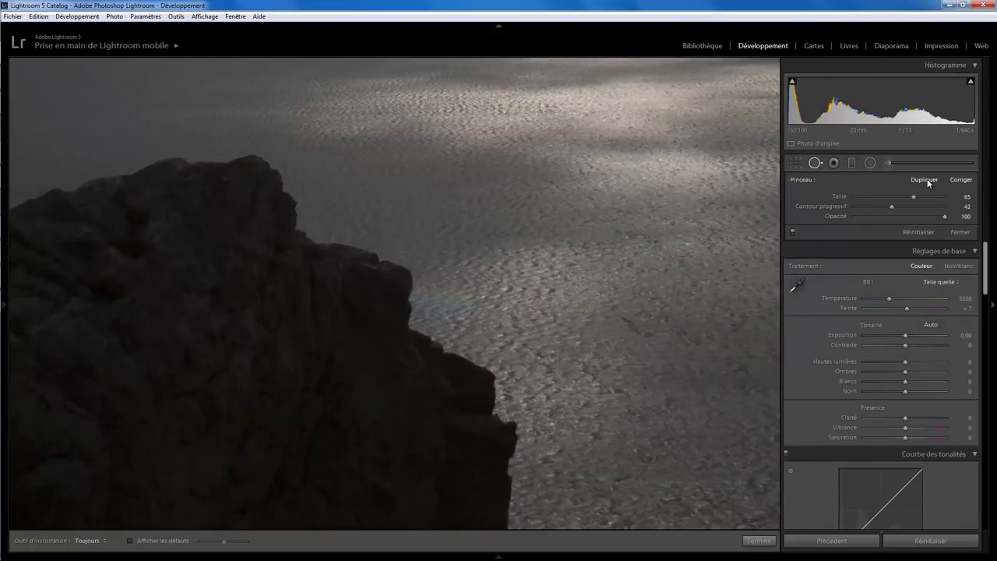
left_click(923, 179)
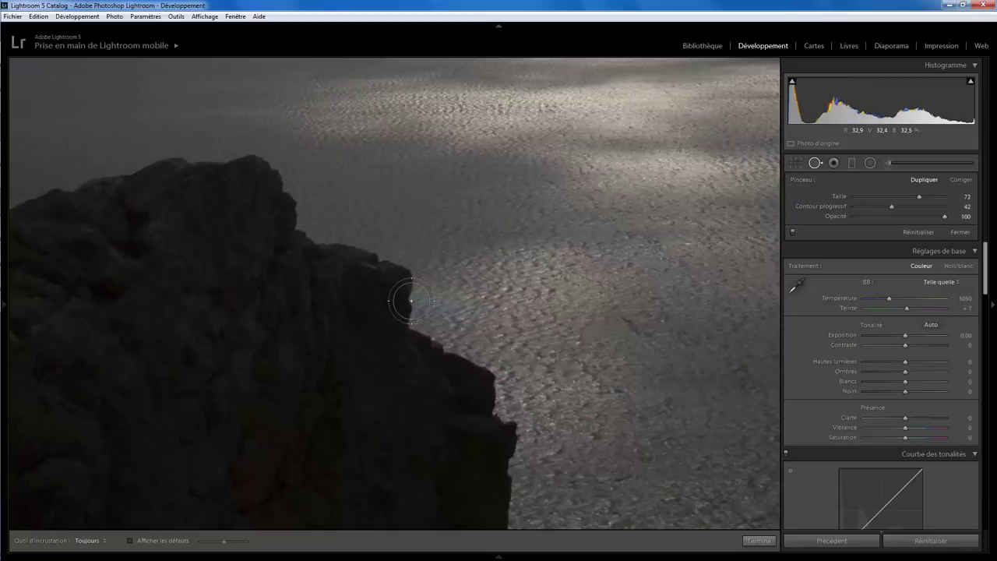
scroll(411, 300, "up", 2)
scroll(413, 300, "down", 4)
Step: Clone over the rock's edge, sampling texture from lower down the cliff
left_click(412, 291)
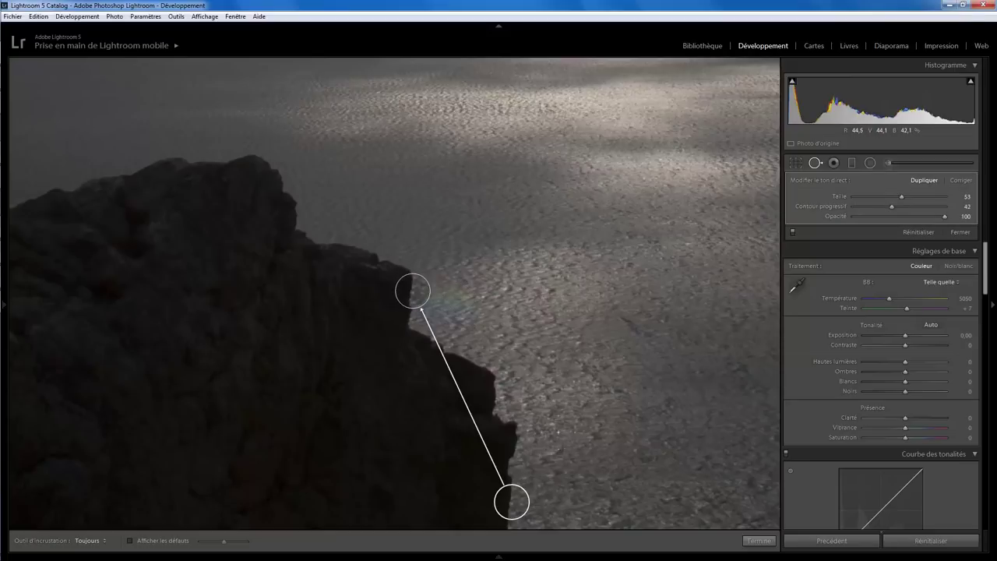
left_click_drag(509, 507, 508, 506)
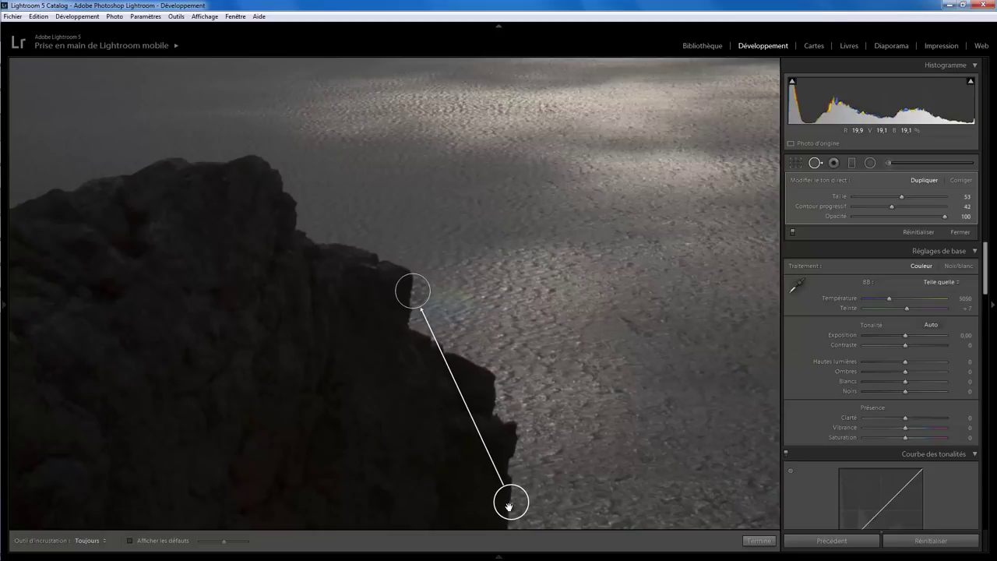
key("Escape")
left_click(411, 315)
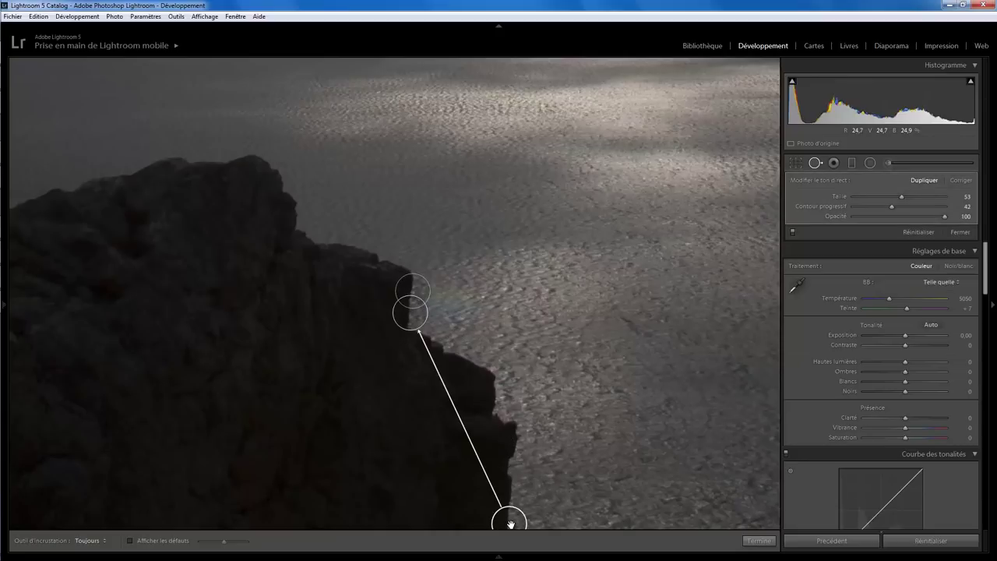
left_click(747, 540)
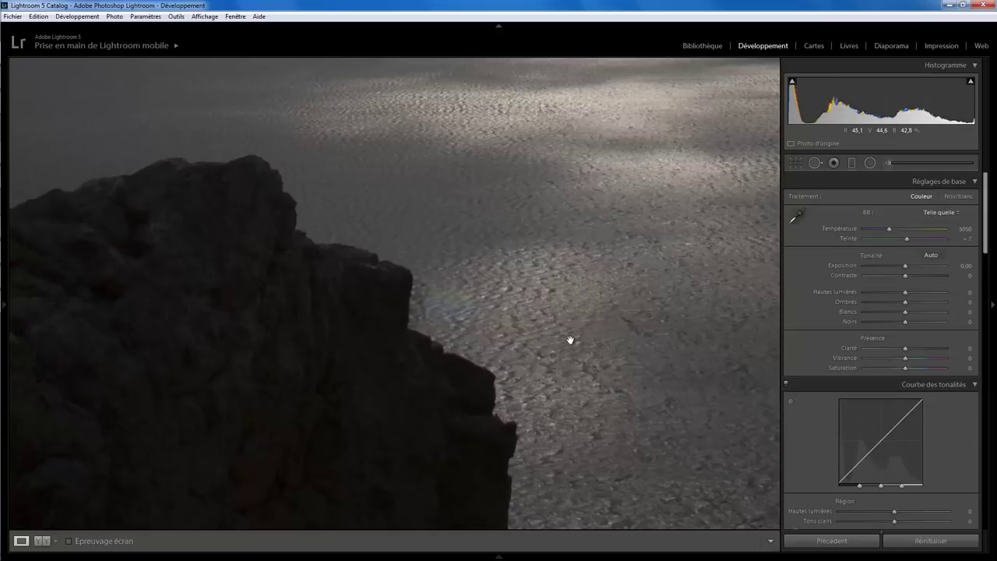
Step: Paint a Corriger heal over the coloured fringe beside the rock, sourced from nearby sea
left_click(814, 164)
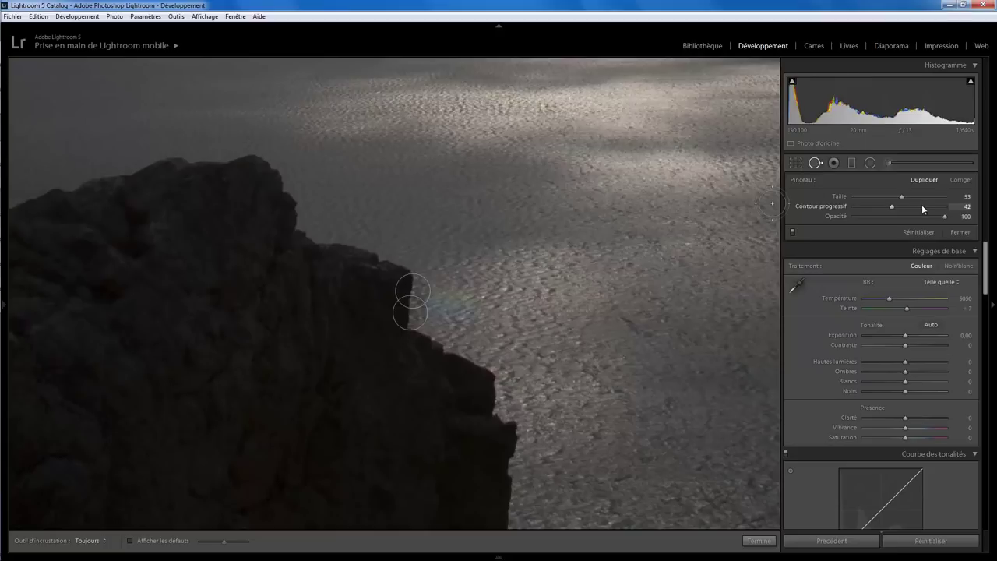
left_click(960, 179)
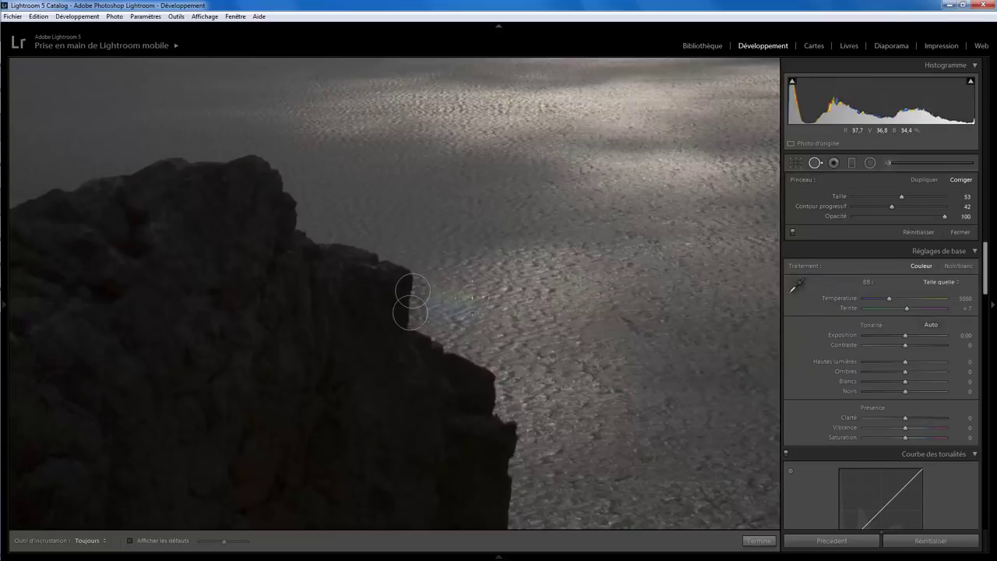
mouse_move(472, 296)
left_mouse_down()
mouse_move(427, 314)
mouse_move(434, 302)
mouse_move(439, 309)
left_mouse_up()
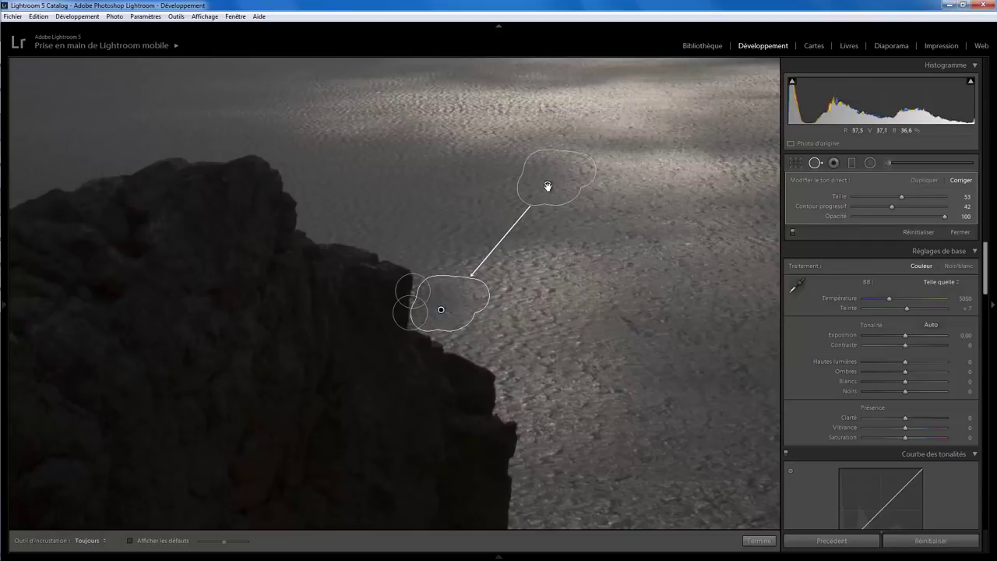
left_click_drag(537, 304, 516, 317)
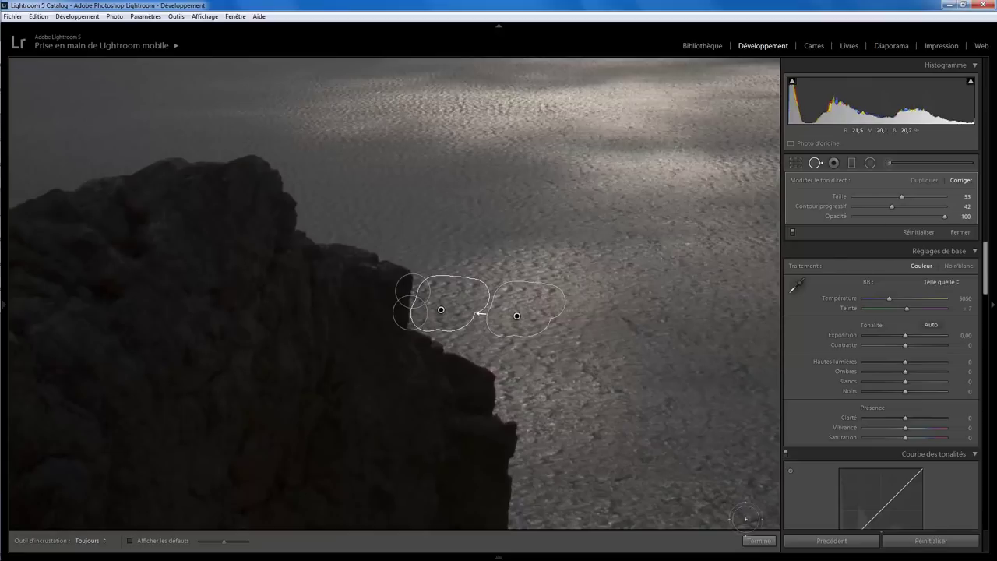
left_click(758, 540)
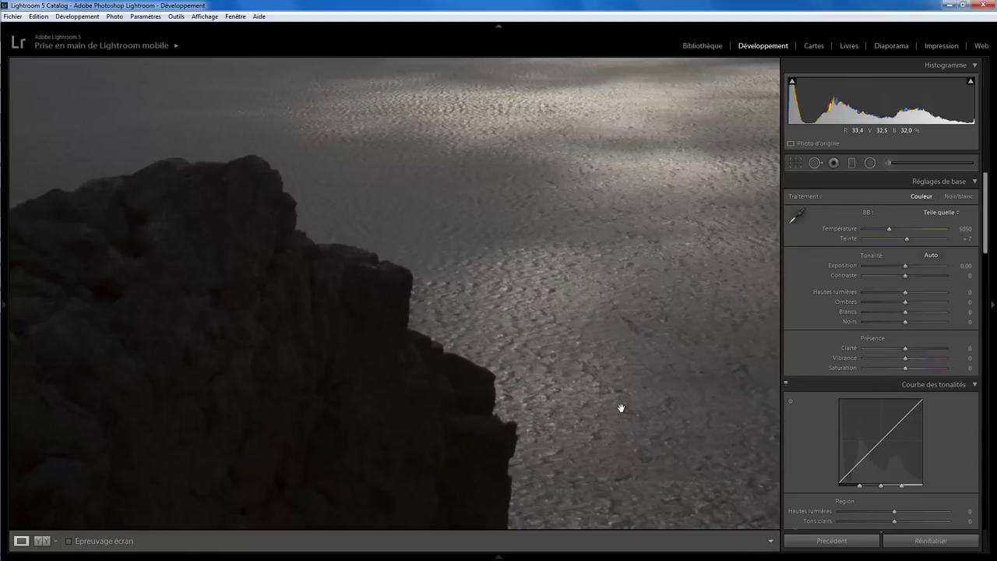
Step: Set Clarté to +100 in the Basic panel and inspect the rock detail up close
left_click(450, 308)
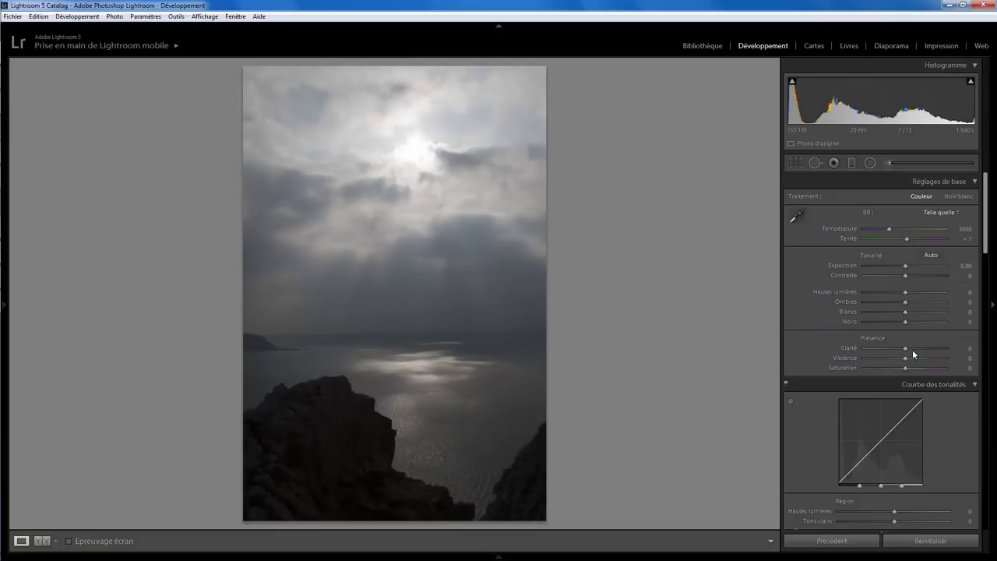
left_click_drag(906, 348, 950, 348)
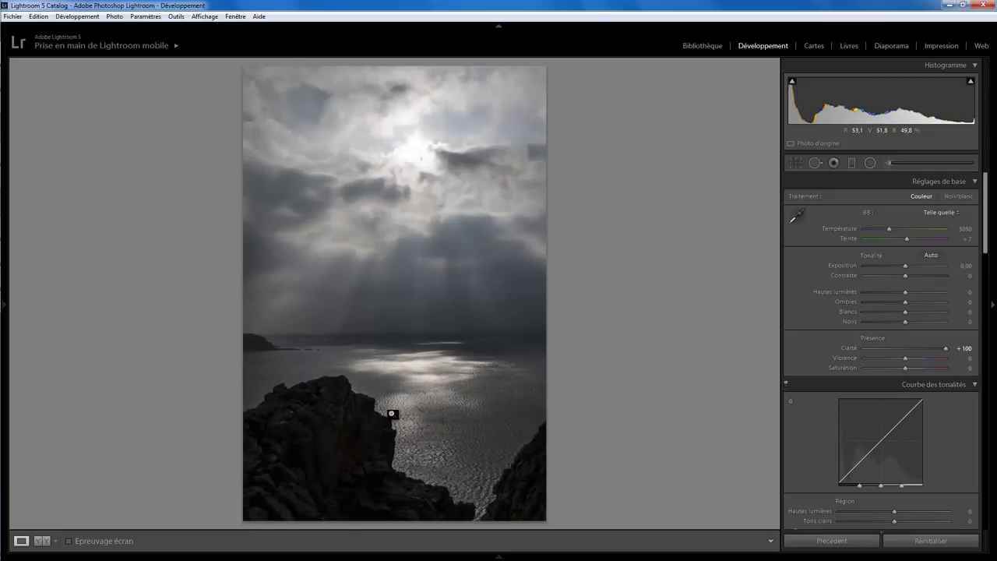
left_click(305, 385)
left_click_drag(334, 383, 384, 363)
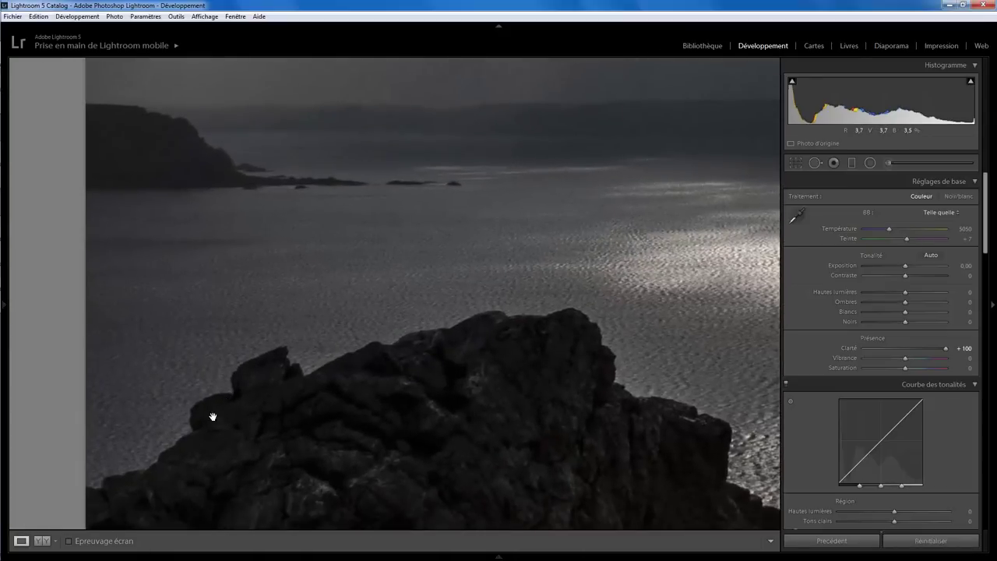
left_click(325, 411)
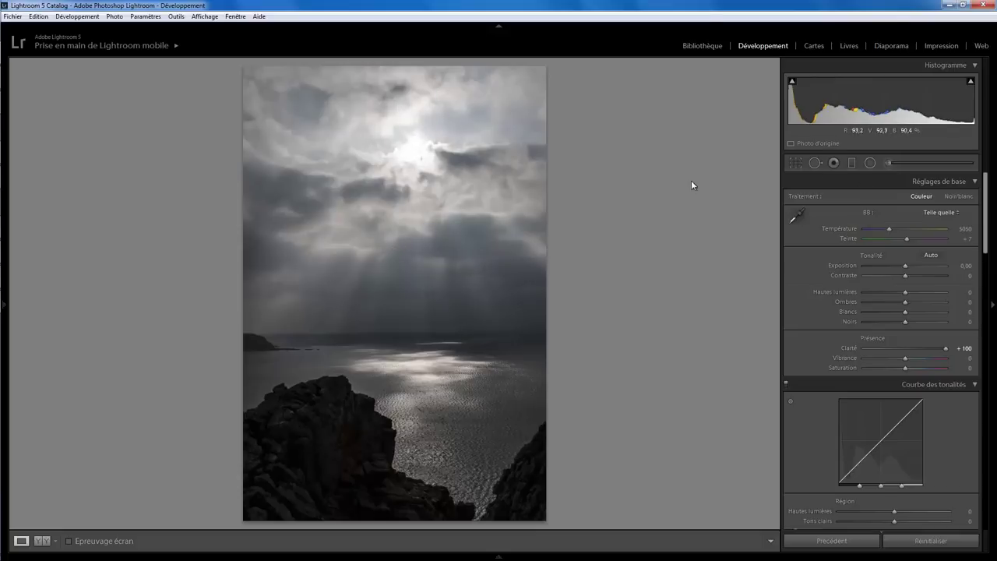
Step: Draw a radial filter around the sun with Hautes lumières at −23
left_click(869, 162)
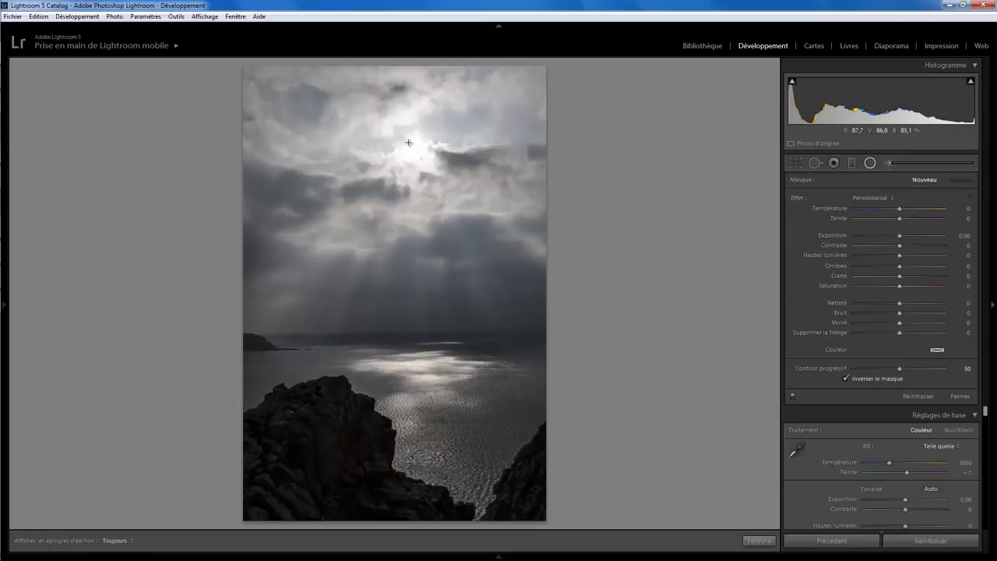
left_click_drag(396, 128, 430, 164)
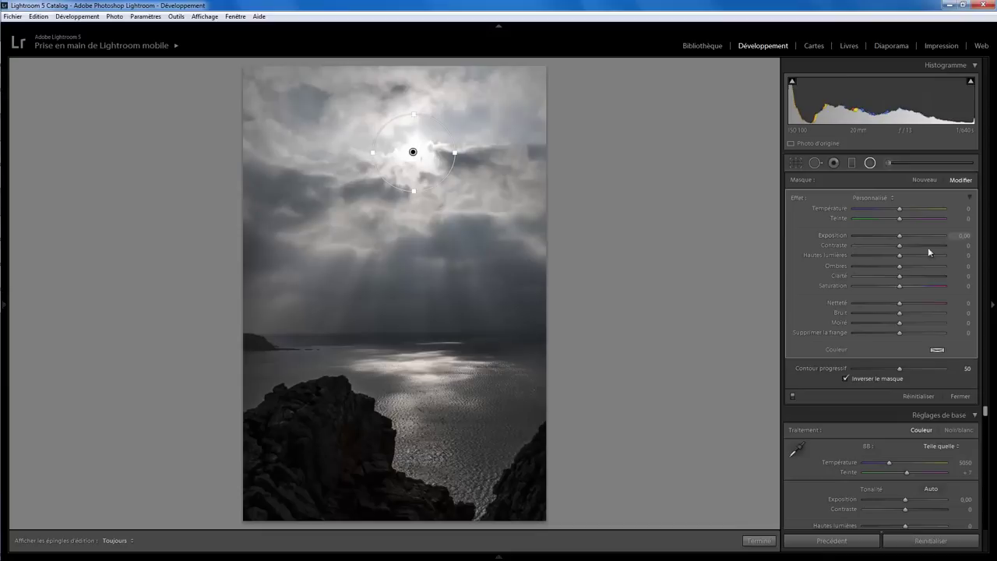
mouse_move(899, 254)
left_mouse_down()
mouse_move(879, 255)
mouse_move(900, 266)
mouse_move(824, 265)
mouse_move(888, 259)
left_mouse_up()
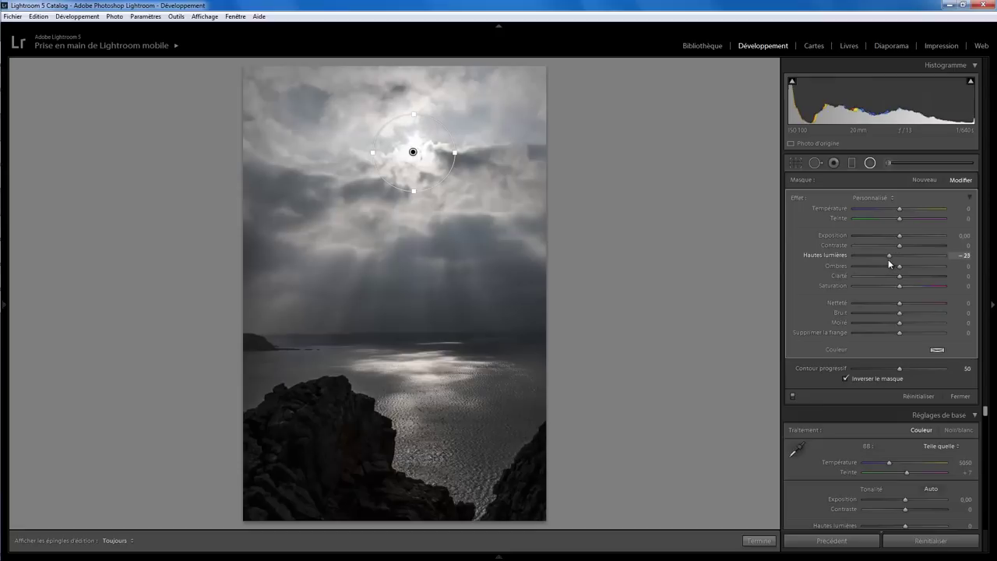
key("shift+m")
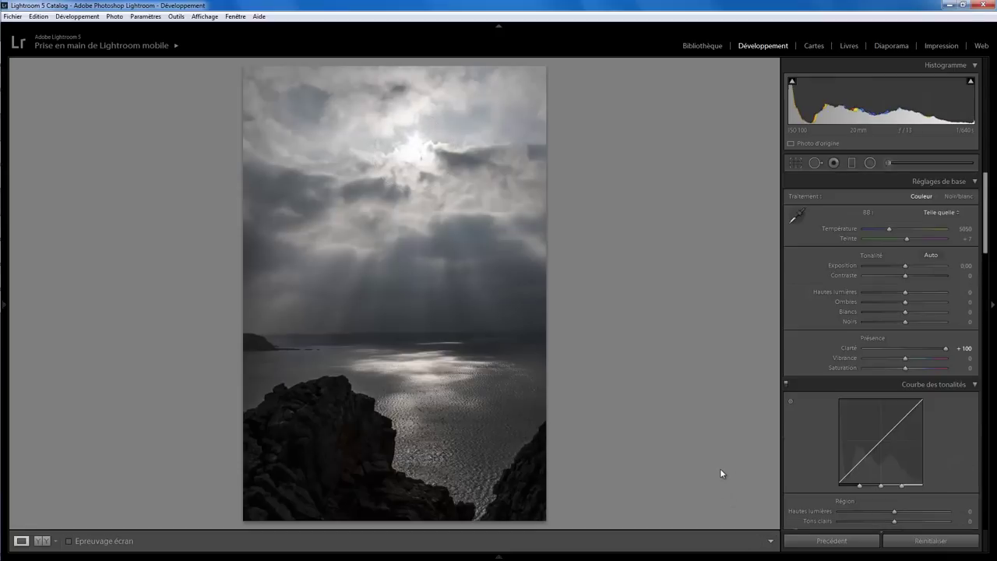
left_click(794, 164)
Step: Change the straightening angle to 3,60° and commit the crop
left_click(959, 220)
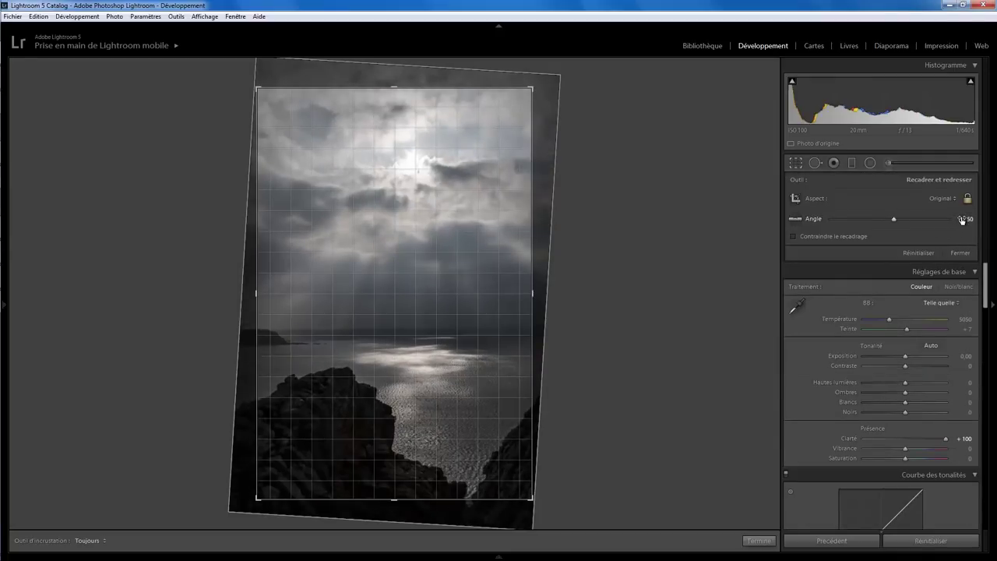
left_click_drag(962, 220, 965, 219)
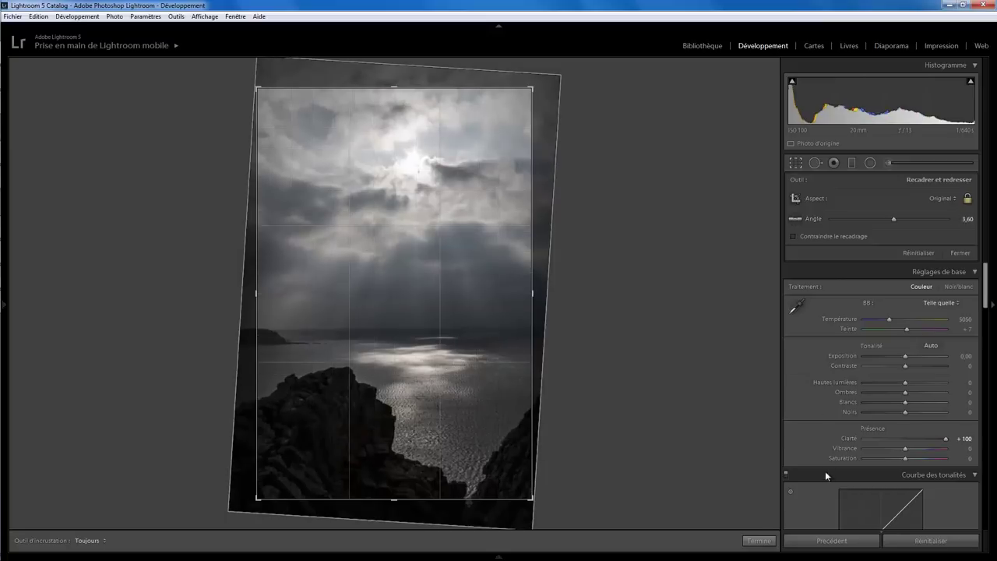
left_click(759, 540)
key("Return")
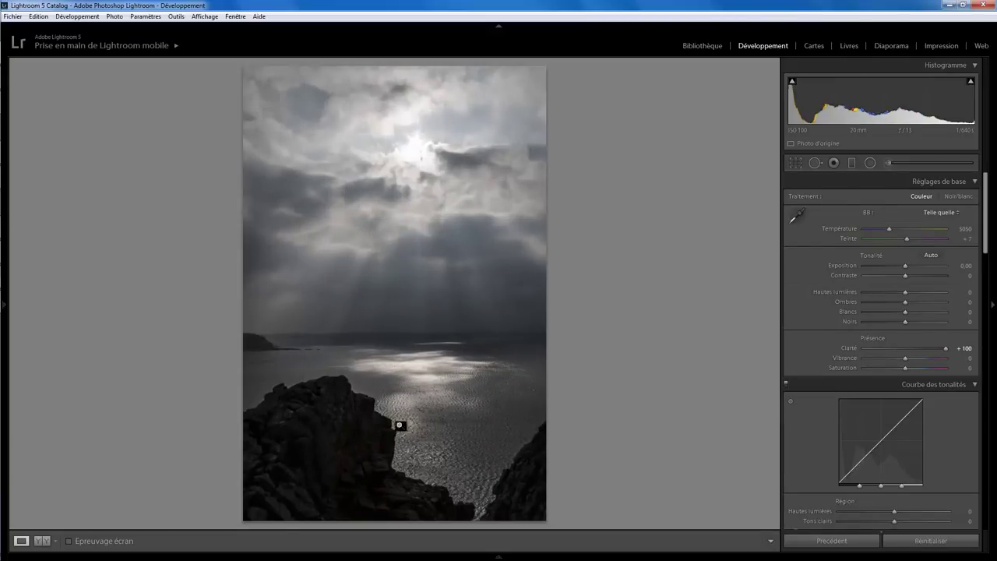
Step: Draw and position a radial filter ellipse over the lower-left rocks
left_click(869, 163)
left_click_drag(303, 425, 418, 495)
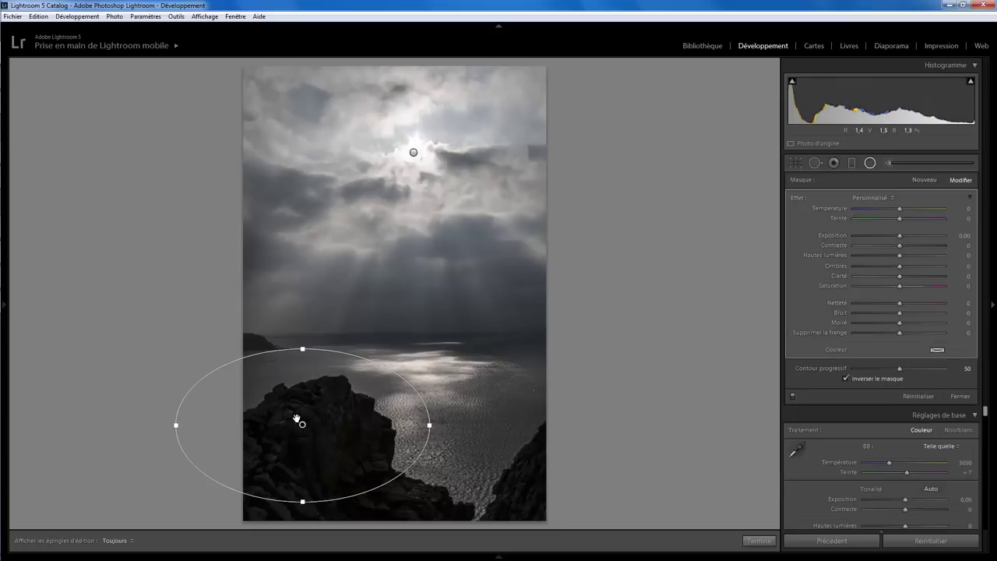
left_click_drag(303, 425, 327, 443)
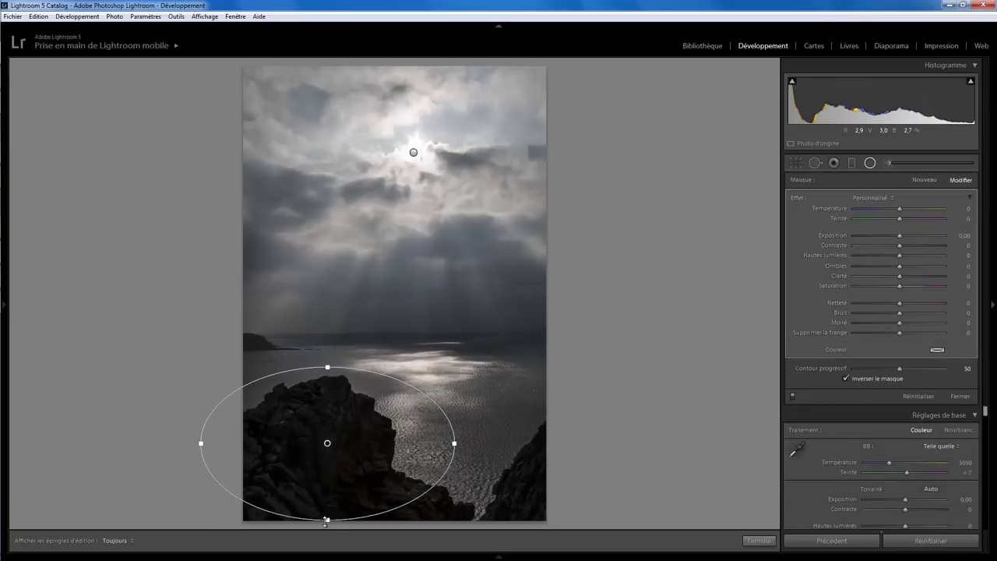
left_click_drag(329, 514, 326, 542)
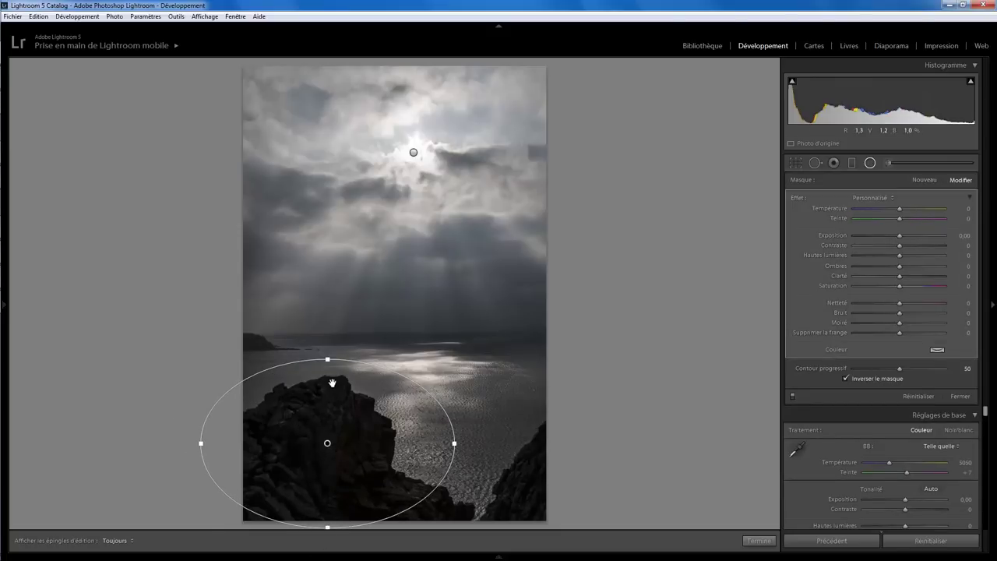
left_click_drag(327, 443, 328, 453)
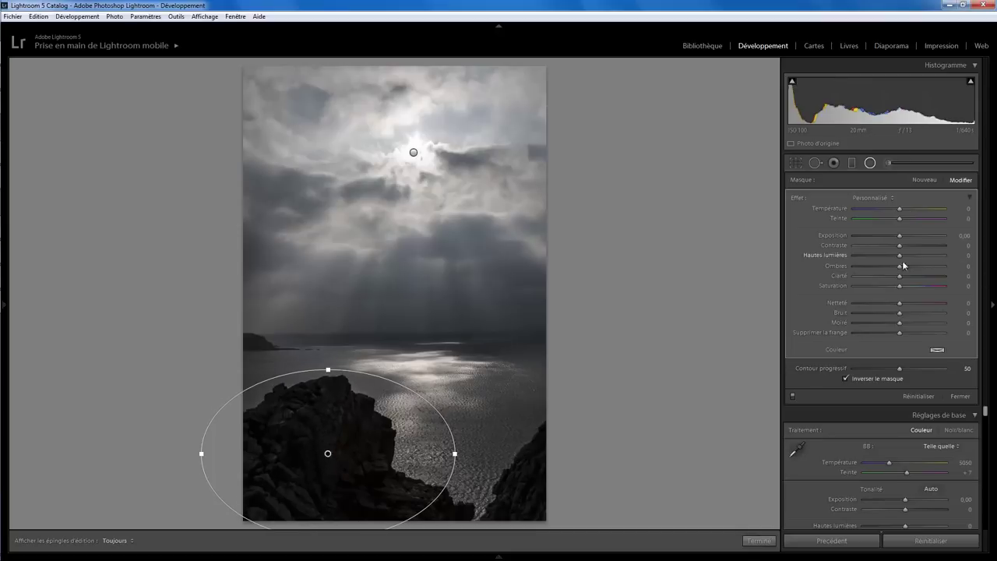
Step: Give the rock filter clarity −100, shadows +95, contrast +40 and exposure 0,58
left_click_drag(900, 278, 829, 282)
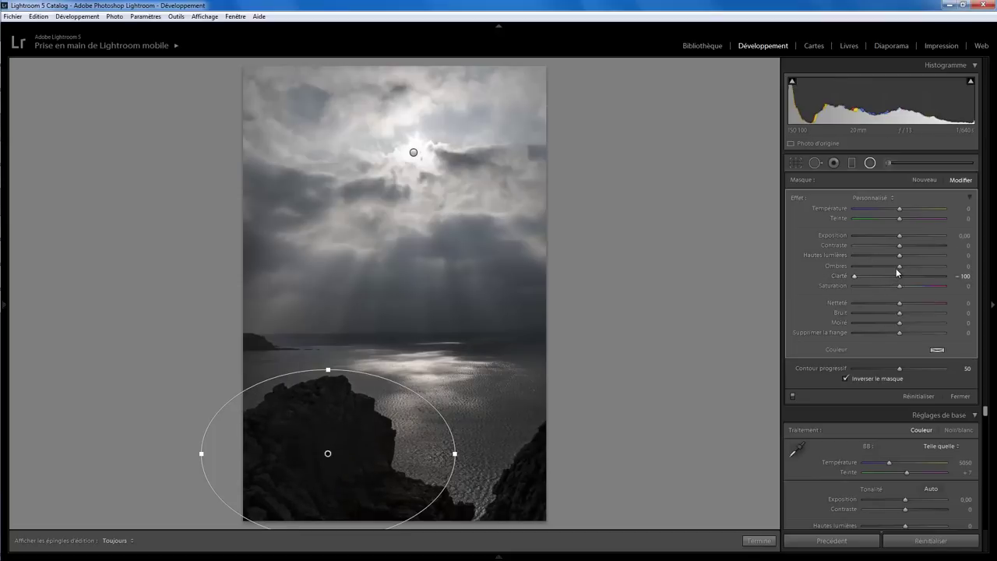
mouse_move(899, 266)
left_mouse_down()
mouse_move(923, 267)
mouse_move(901, 270)
left_mouse_up()
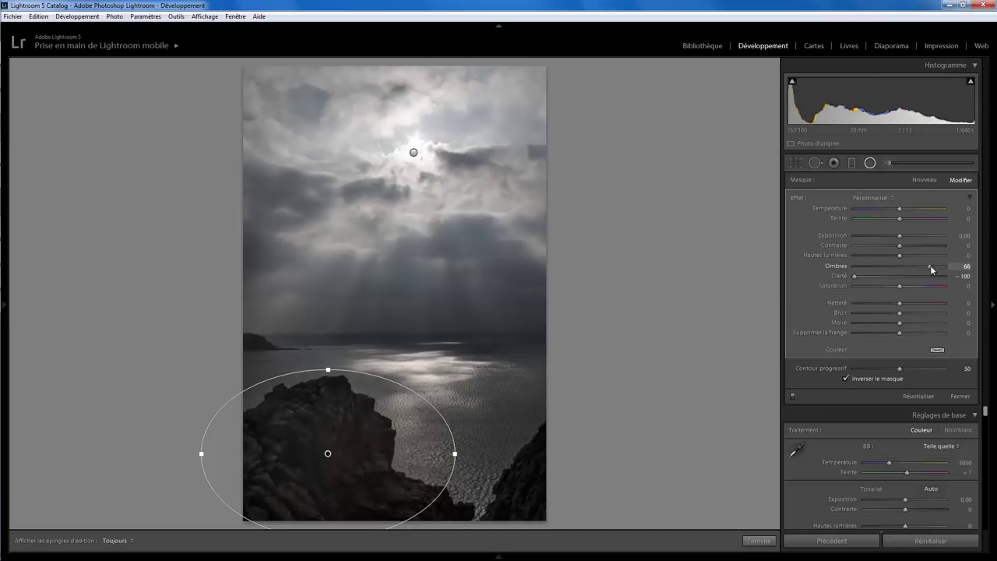
mouse_move(931, 267)
left_mouse_down()
mouse_move(918, 266)
mouse_move(942, 265)
left_mouse_up()
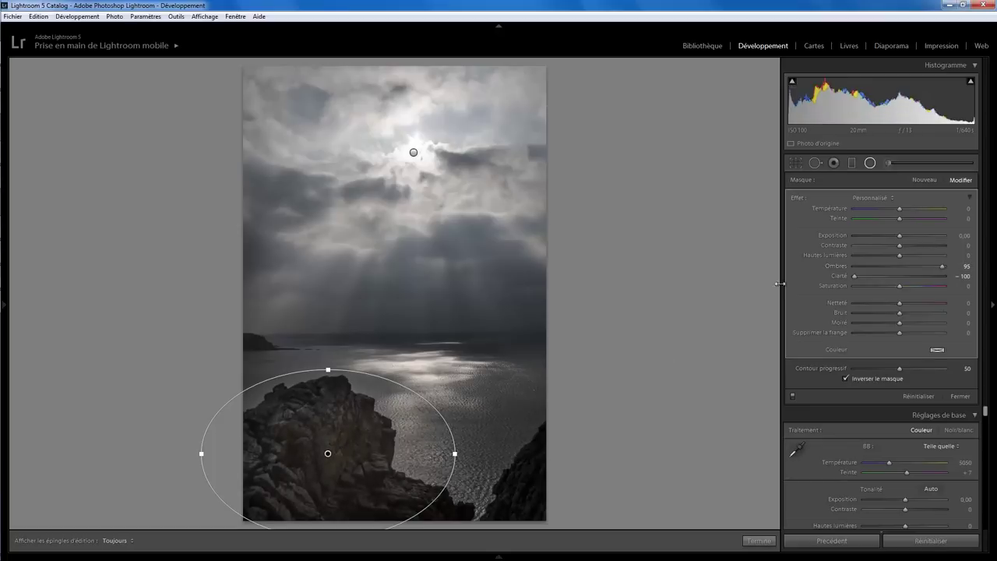
left_click_drag(899, 248, 914, 249)
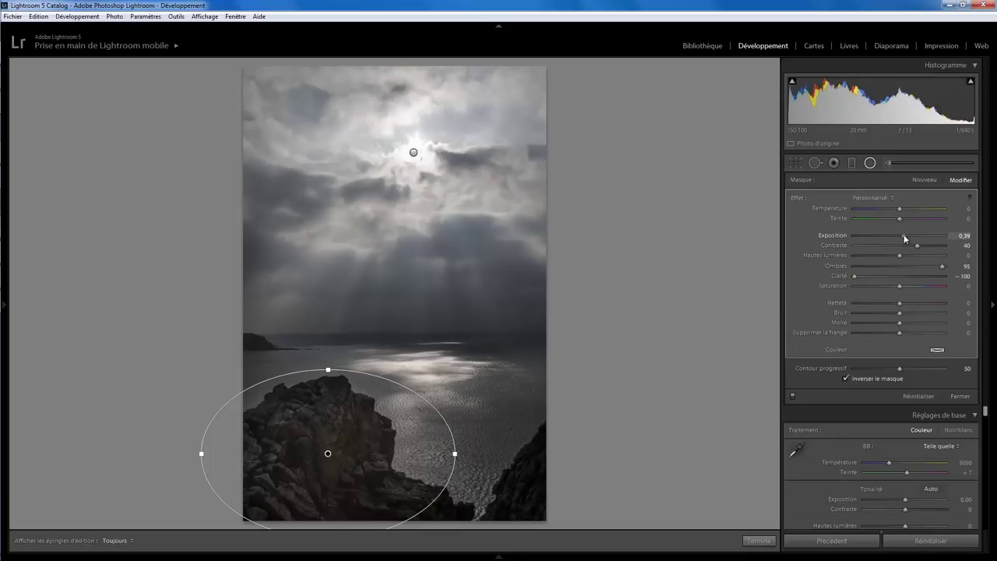
left_click_drag(903, 235, 904, 236)
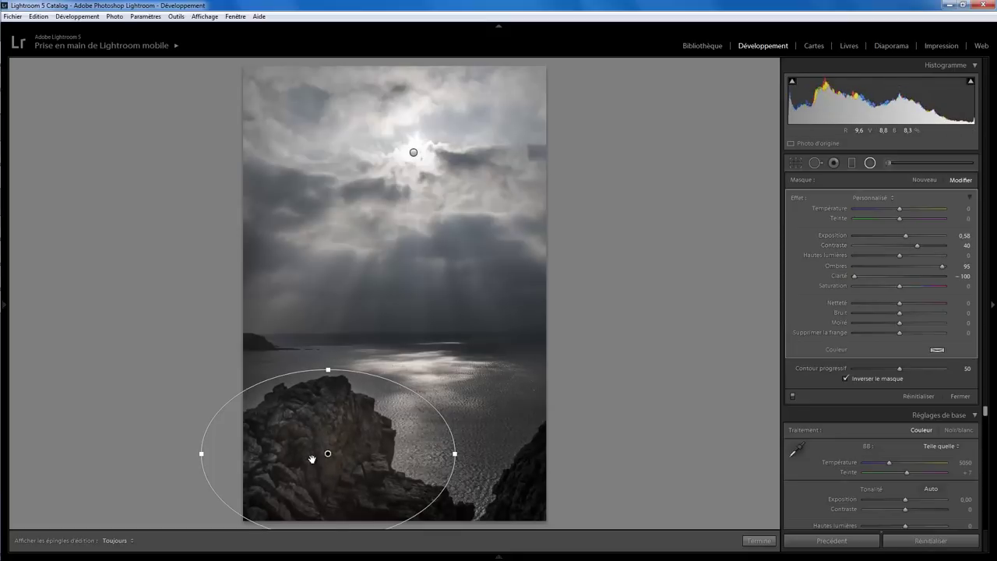
mouse_move(329, 456)
left_mouse_down()
mouse_move(334, 472)
mouse_move(343, 467)
left_mouse_up()
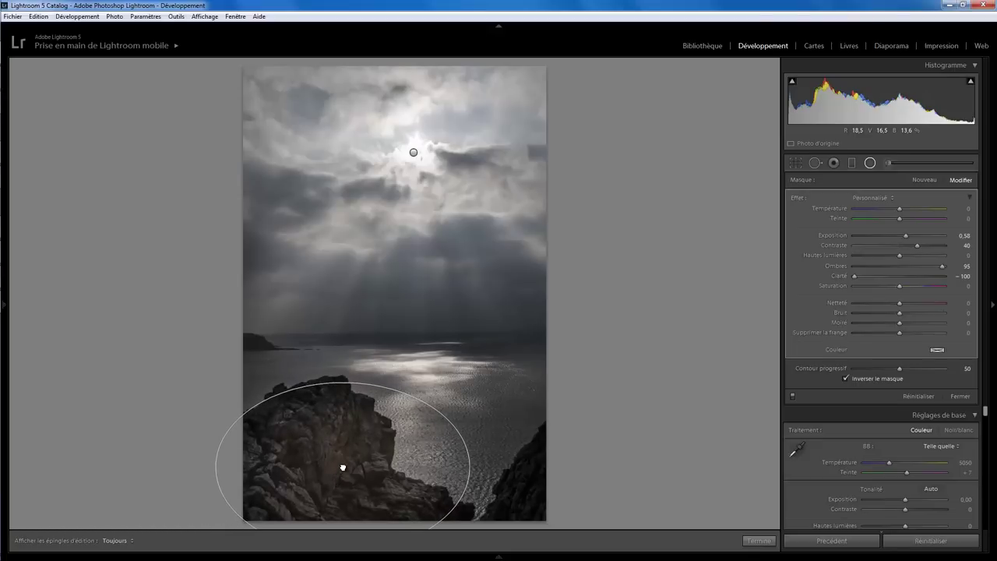
left_click(755, 540)
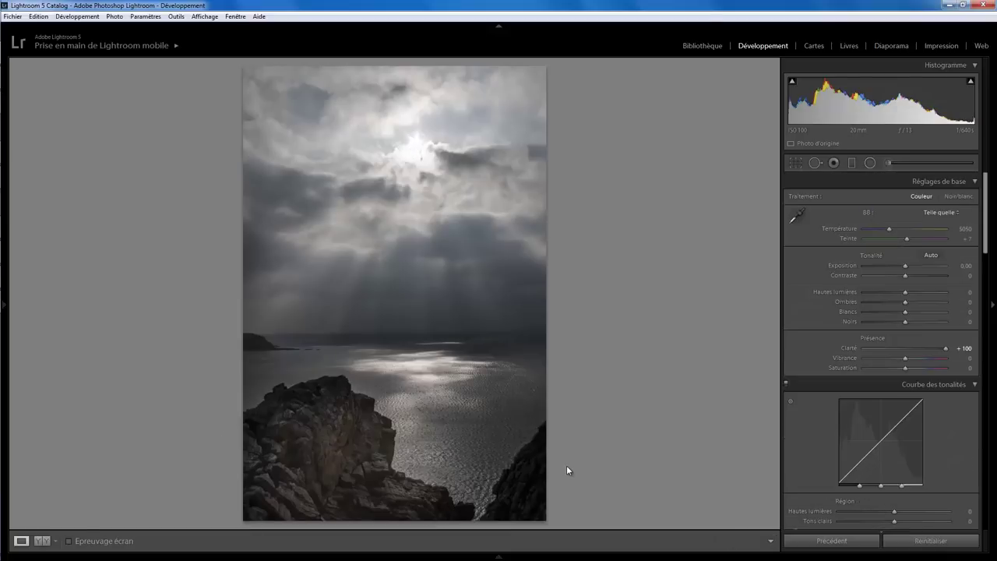
left_click(852, 163)
left_click_drag(516, 475, 498, 469)
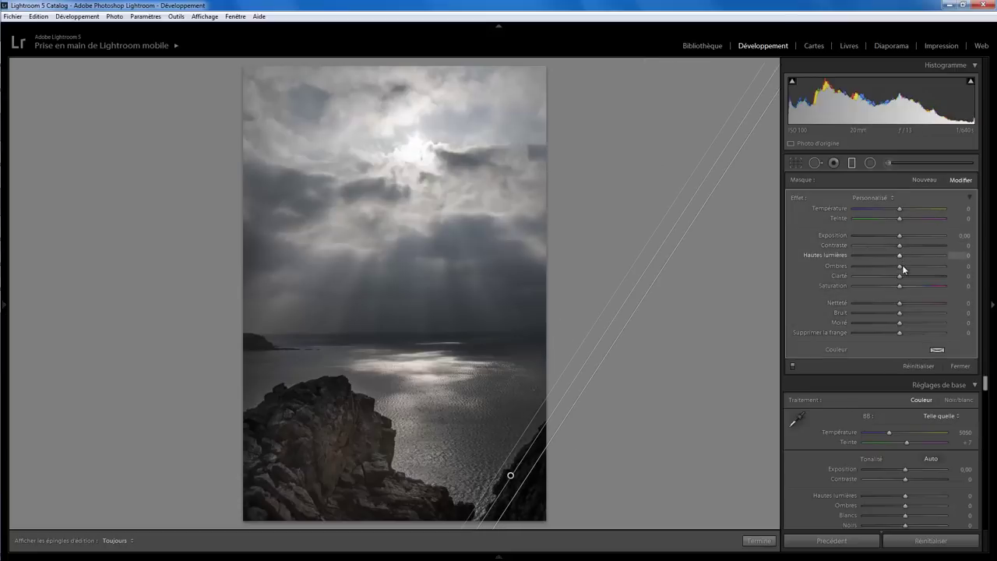
left_click_drag(900, 266, 926, 266)
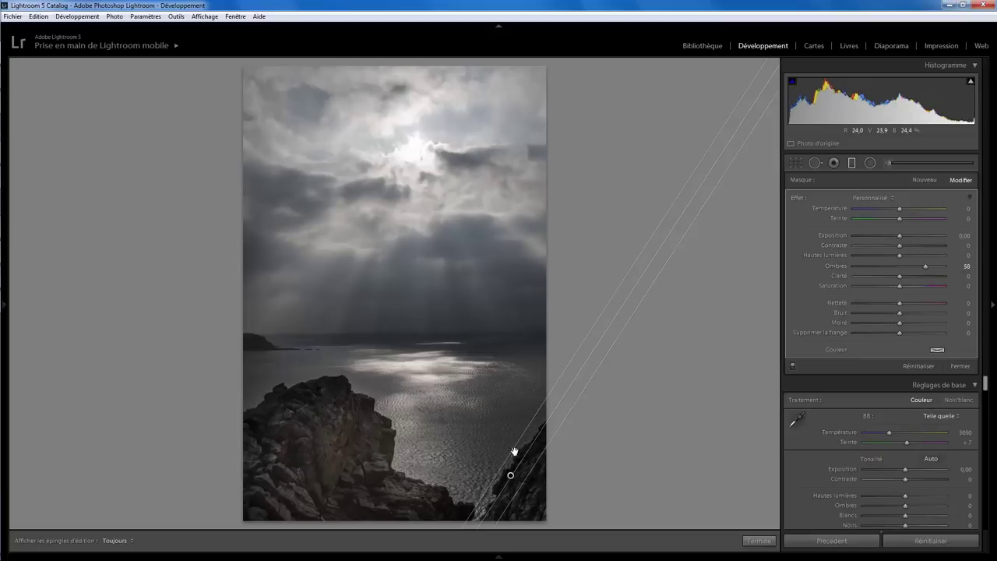
left_click_drag(514, 452, 518, 454)
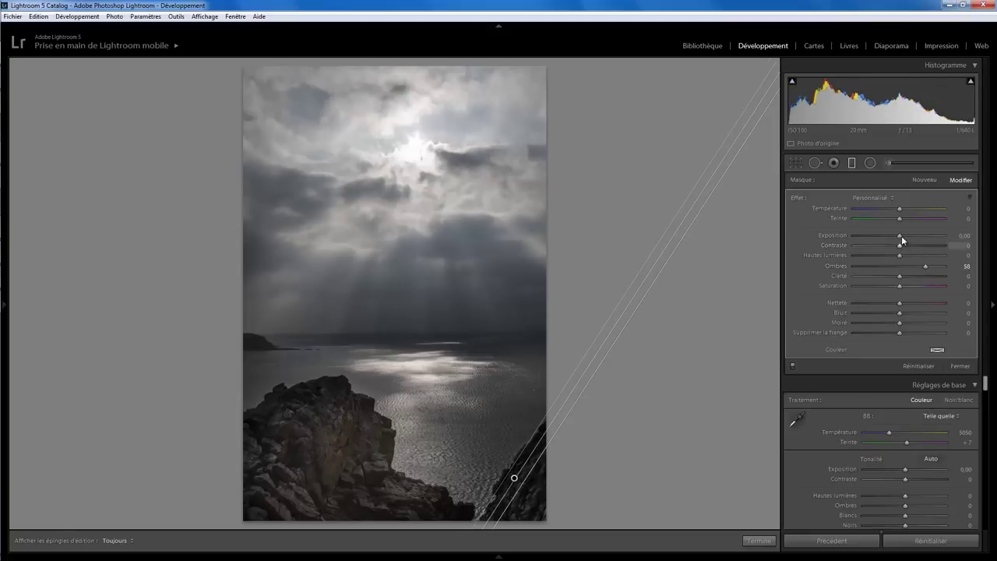
left_click_drag(901, 236, 901, 236)
left_click(759, 539)
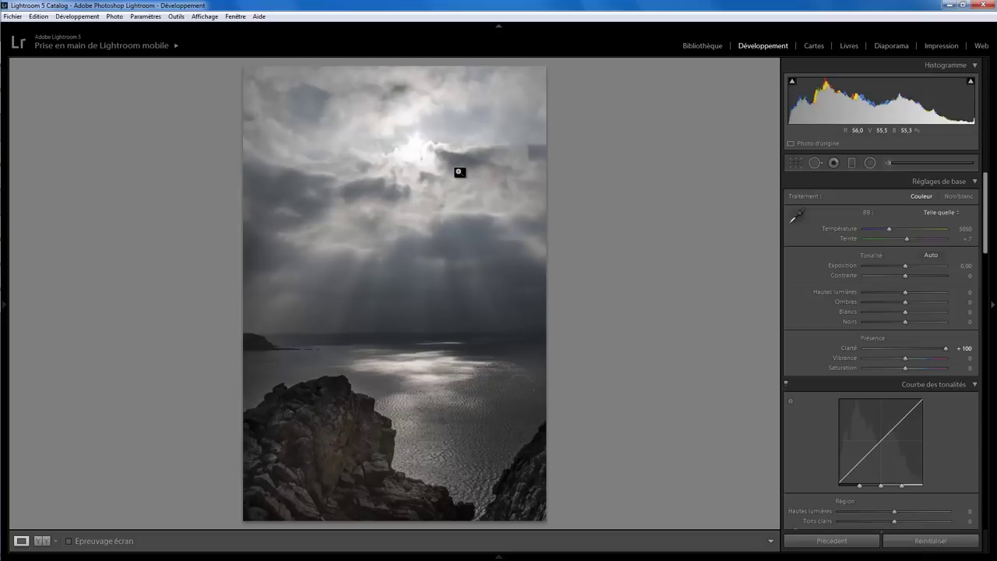
Step: Draw a slightly rotated graduated filter across the horizon with Clarté 38 and Hautes lumières −13
left_click(851, 164)
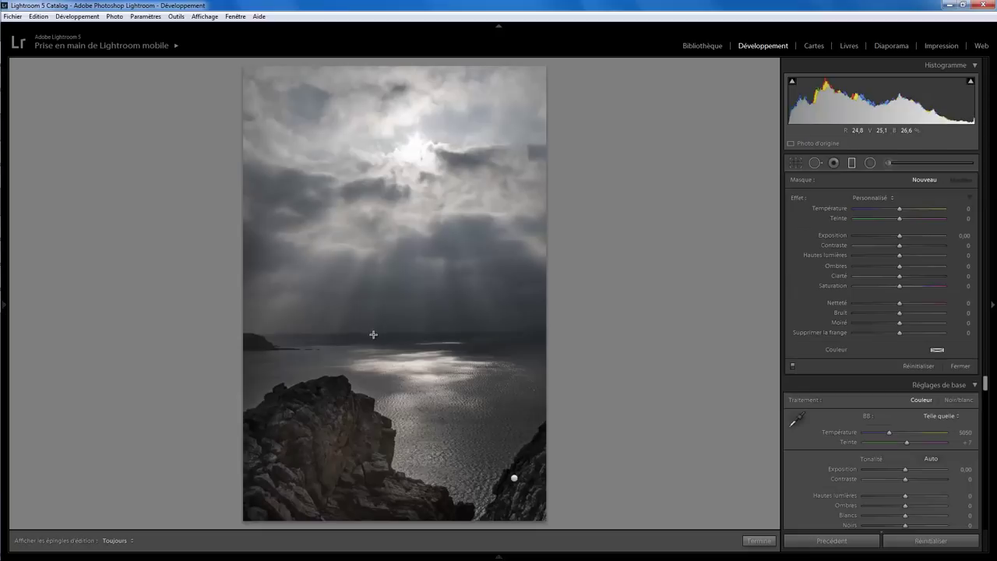
left_click_drag(401, 316, 400, 341)
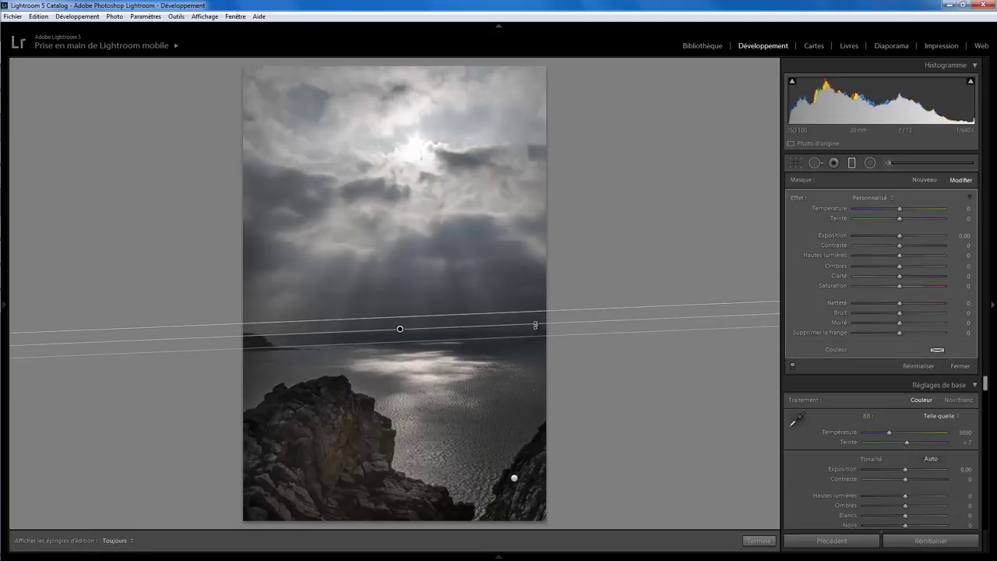
left_click_drag(535, 324, 535, 330)
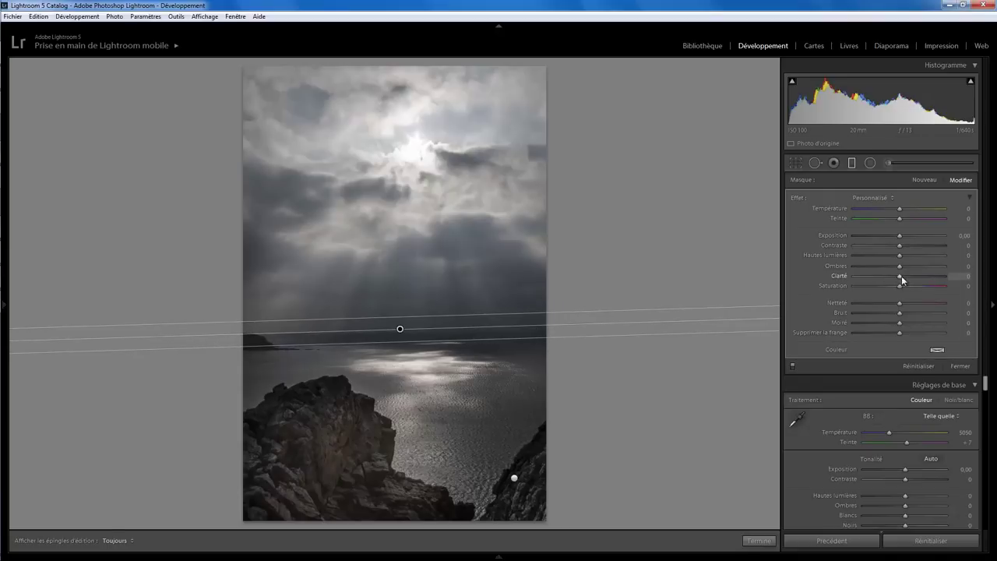
mouse_move(898, 276)
left_mouse_down()
mouse_move(926, 276)
mouse_move(917, 277)
left_mouse_up()
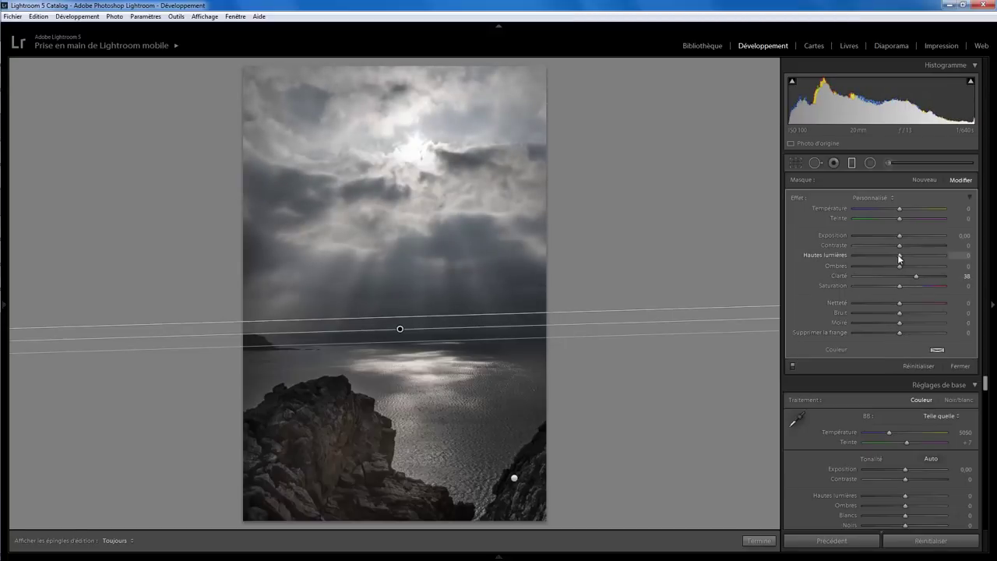
left_click_drag(889, 254, 893, 257)
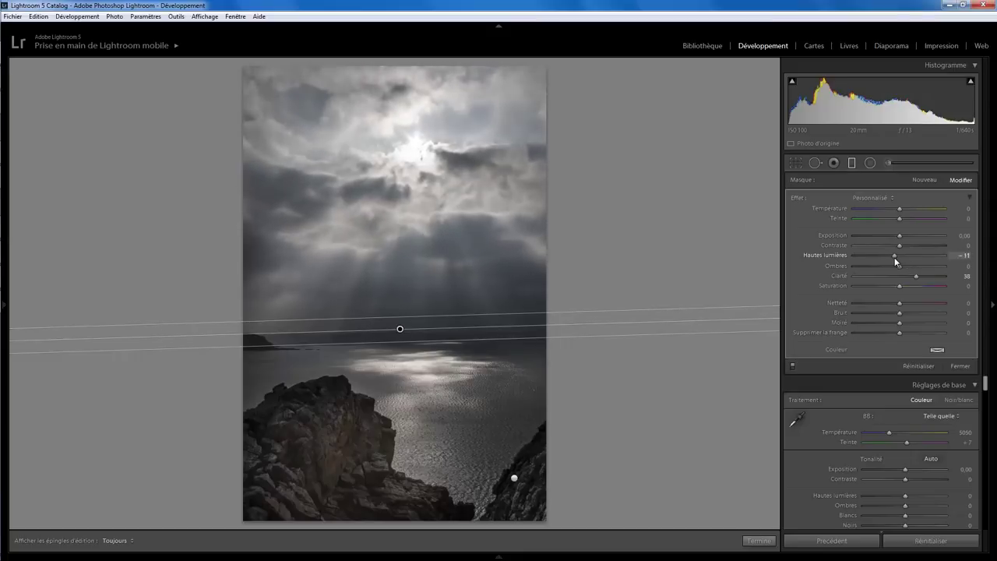
left_click(759, 540)
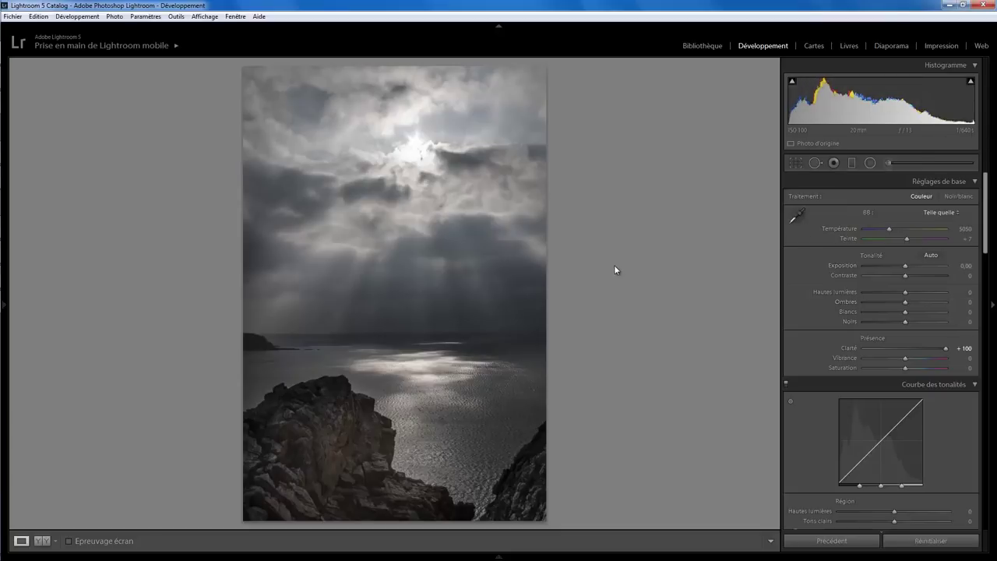
Step: Zoom to 1:1 on the clouds beside the sun and select Spot Removal
left_click(409, 150)
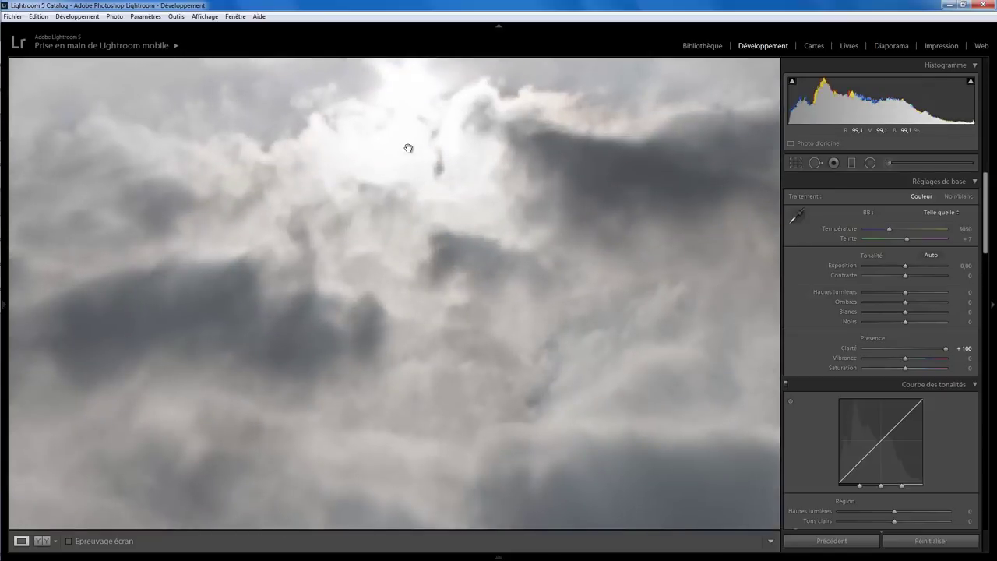
left_click_drag(438, 166, 523, 218)
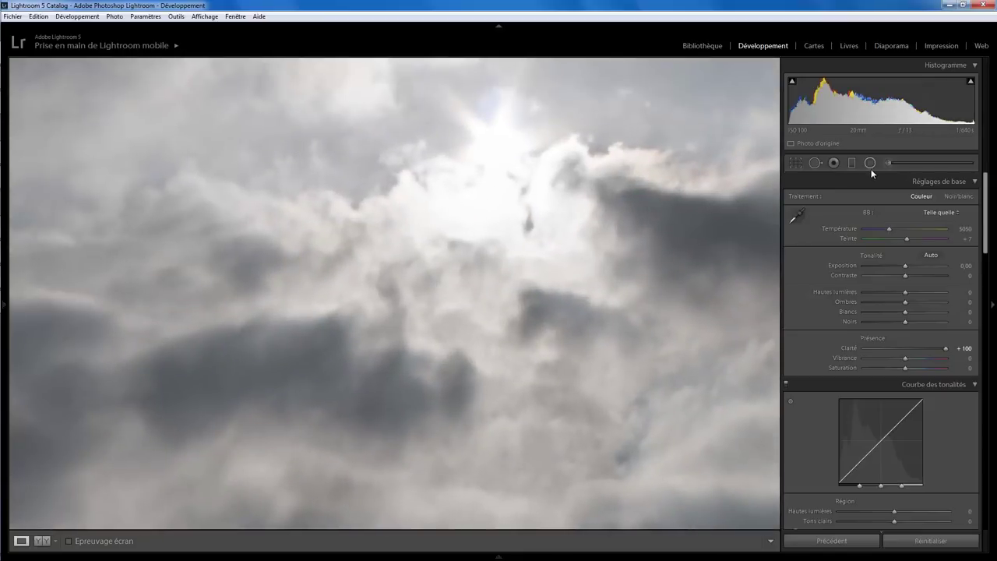
left_click(813, 163)
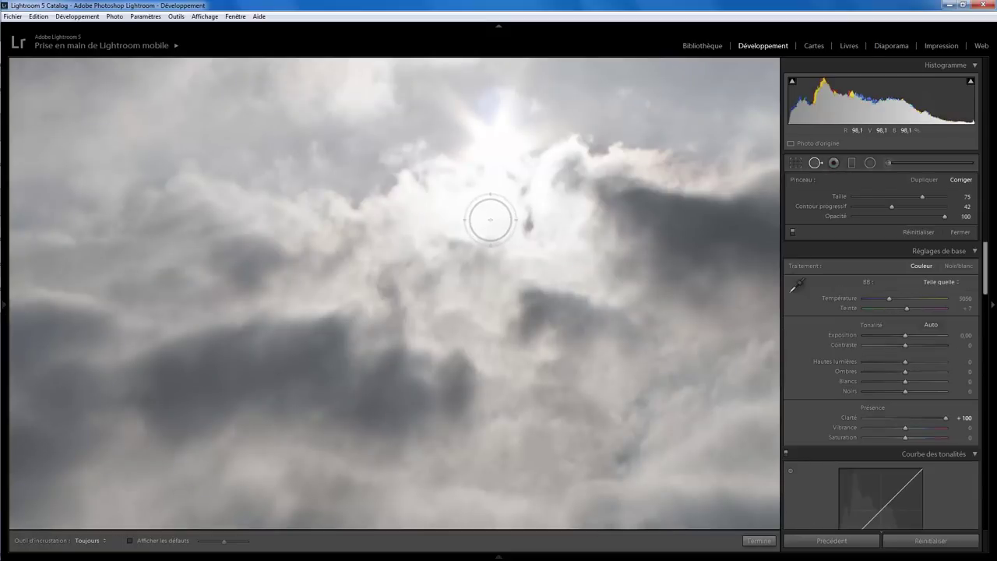
scroll(494, 221, "up", 1)
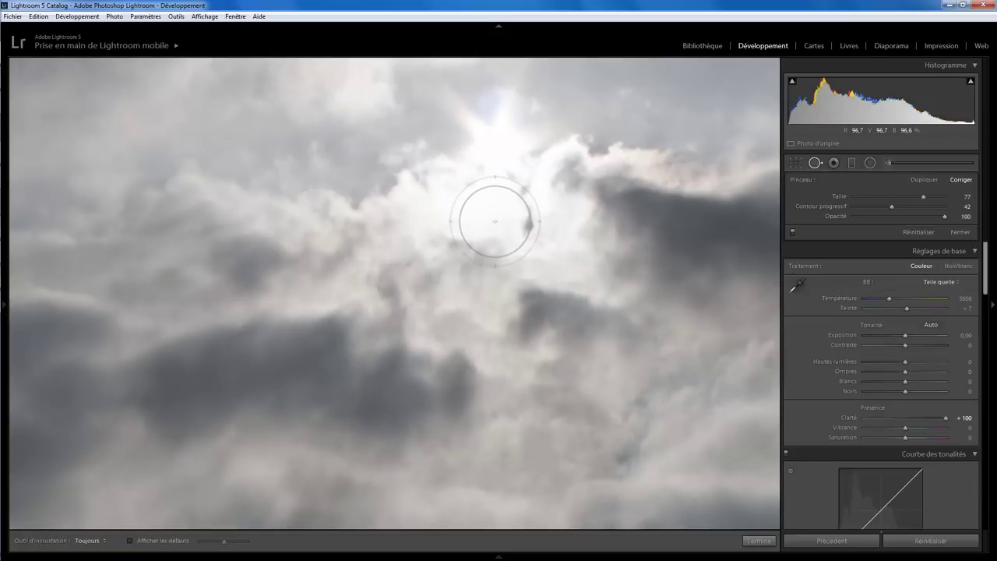
Step: Heal two dark cloud specks from clean cloud nearby, then fit the whole photo
left_click(495, 221)
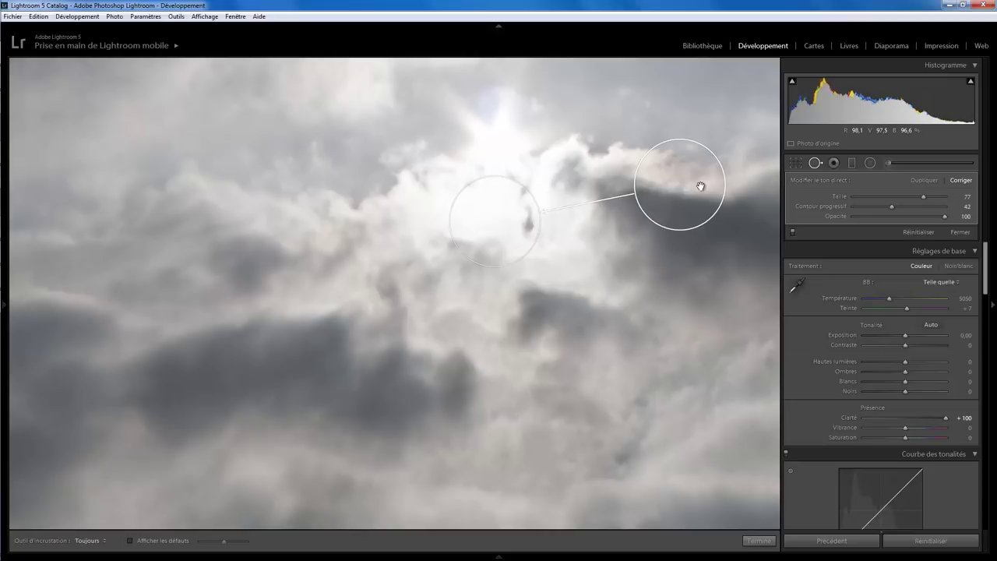
left_click_drag(538, 234, 367, 226)
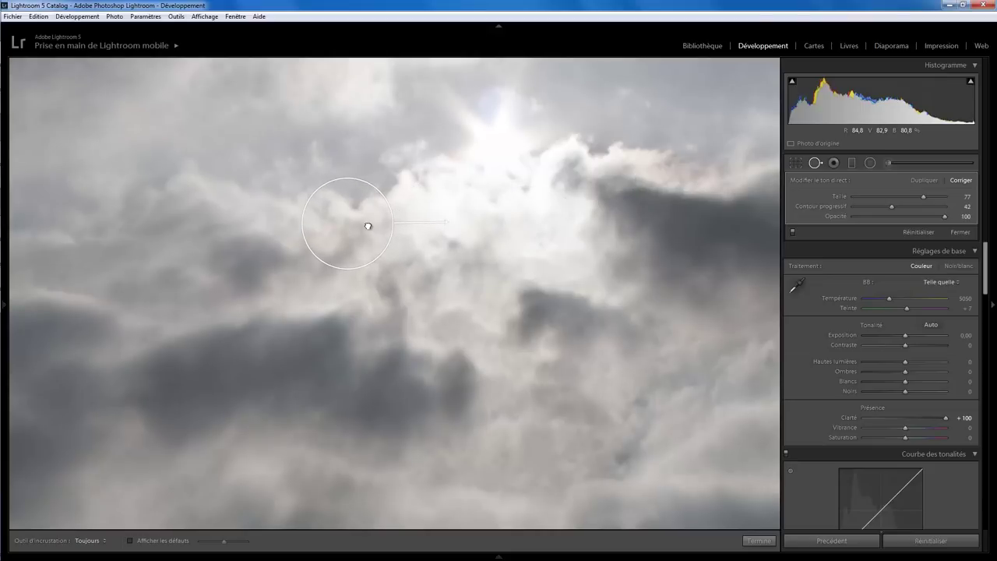
left_click_drag(368, 226, 370, 227)
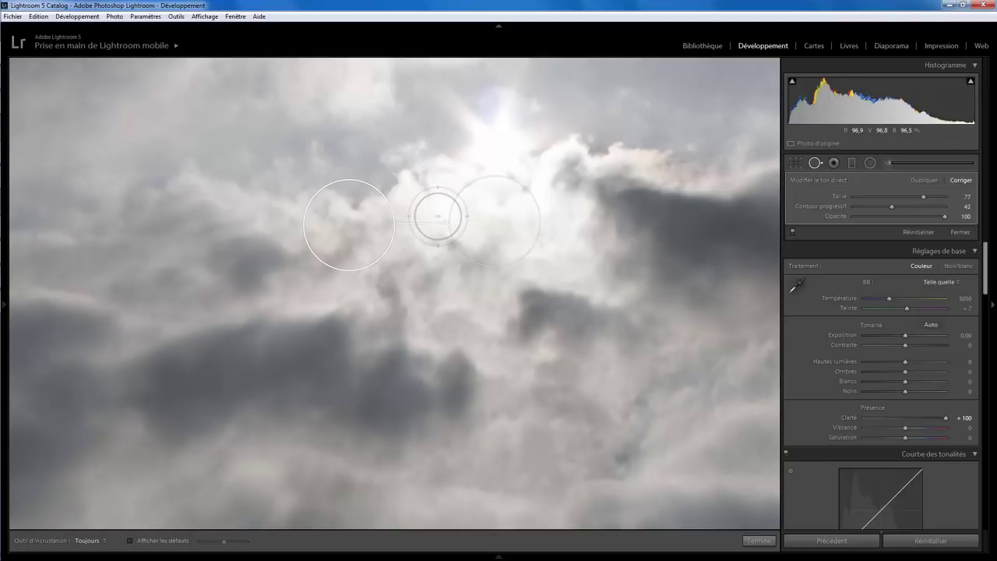
mouse_move(436, 217)
left_mouse_down()
mouse_move(419, 324)
mouse_move(335, 227)
left_mouse_up()
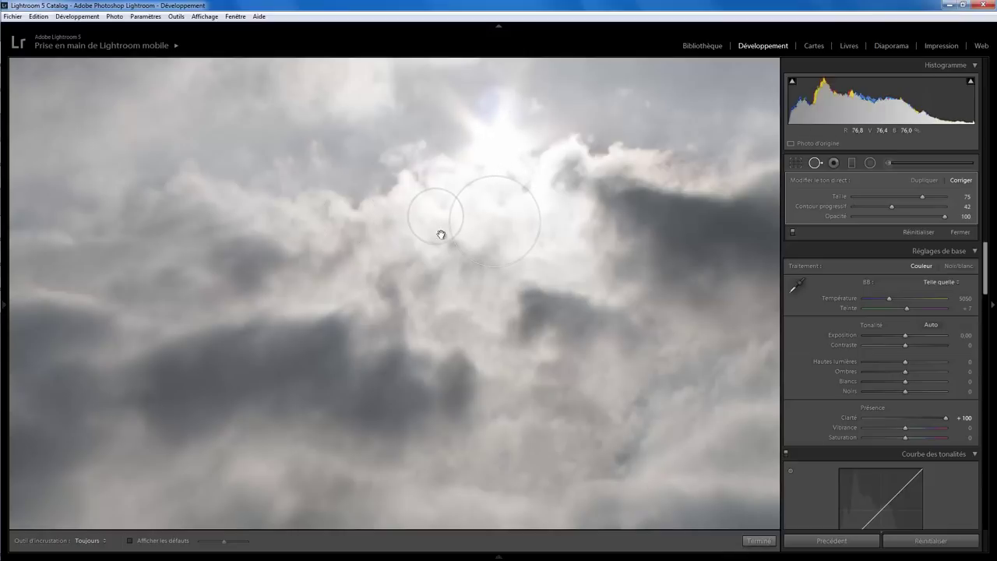
left_click(759, 540)
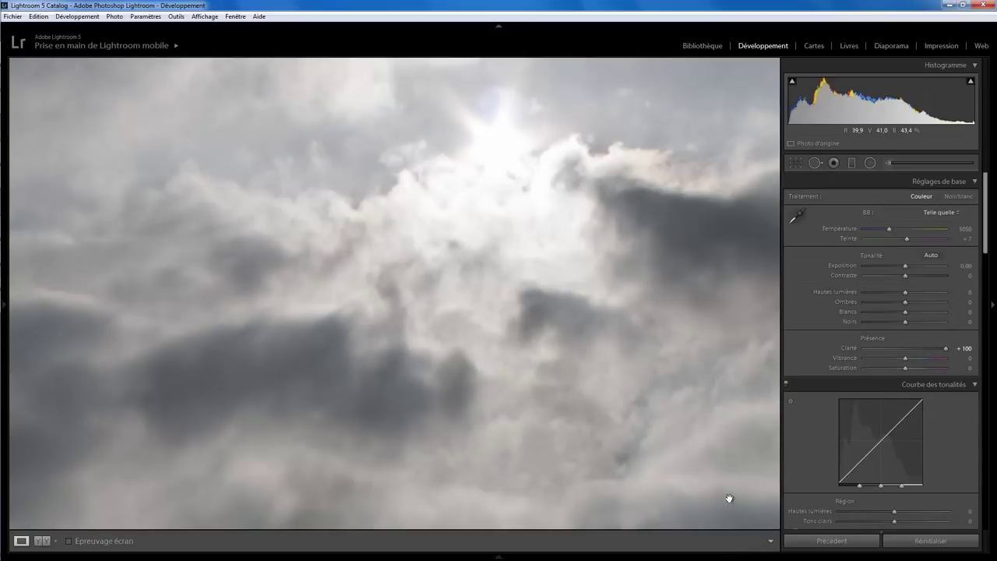
left_click(476, 210)
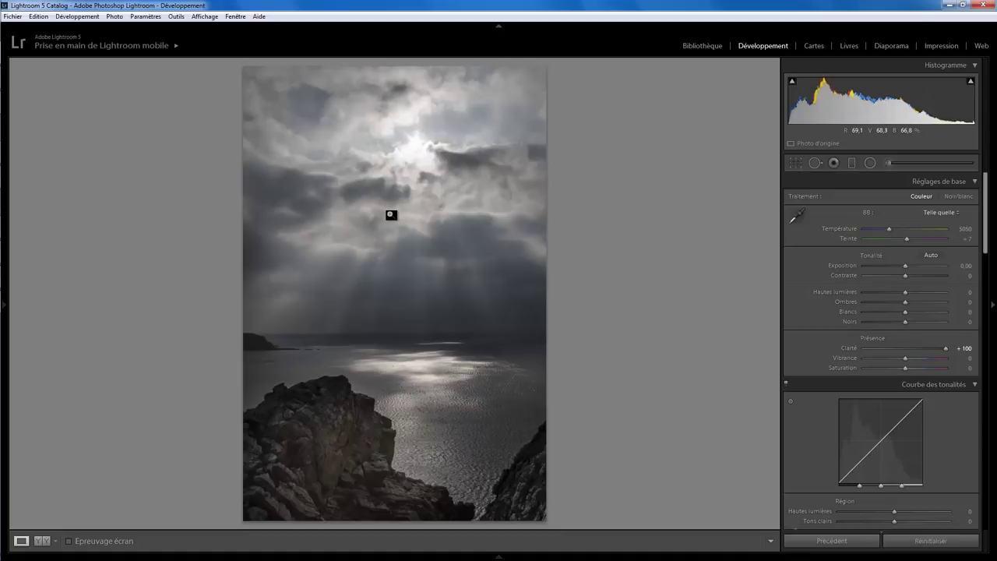
Step: Reselect the horizon graduated filter, raise its Contrast to 16 and rotate it slightly flatter
left_click(851, 163)
left_click(400, 329)
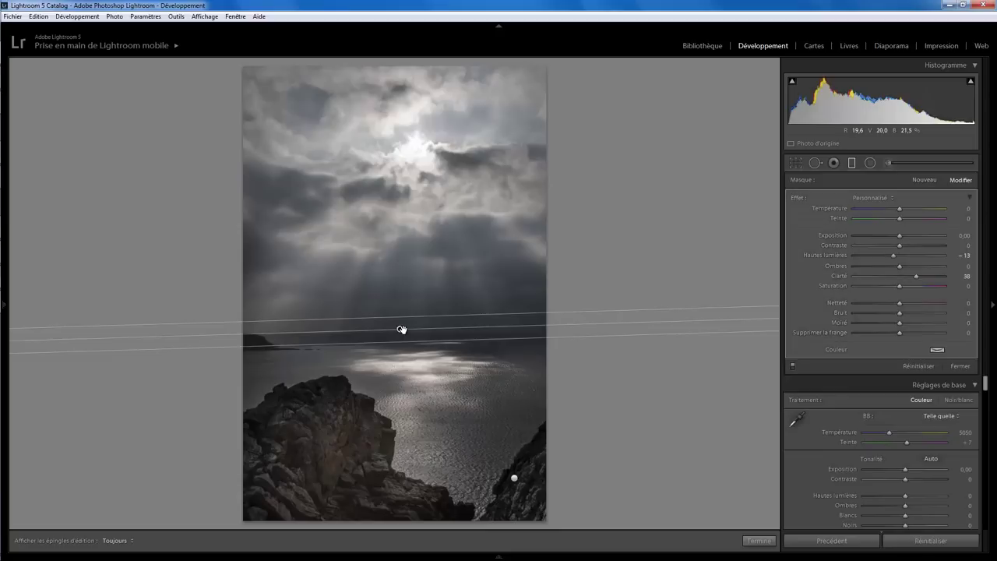
mouse_move(899, 246)
left_mouse_down()
mouse_move(916, 246)
mouse_move(907, 249)
left_mouse_up()
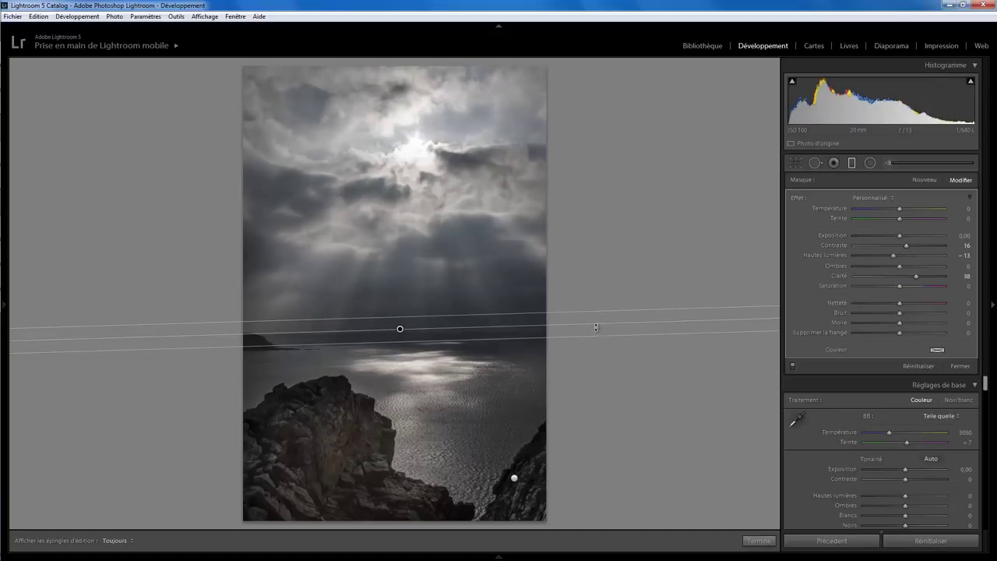
left_click_drag(595, 324, 597, 329)
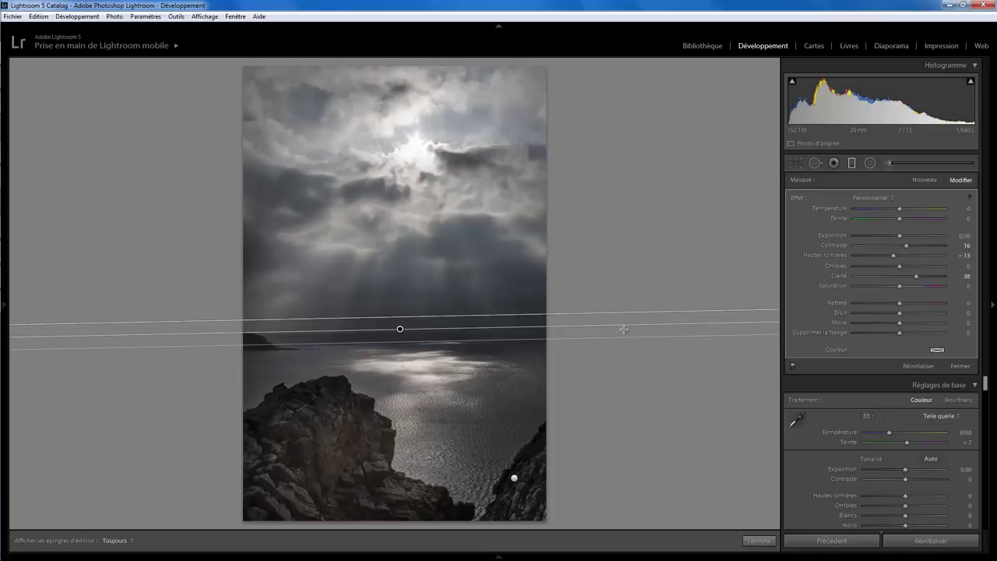
left_click(757, 540)
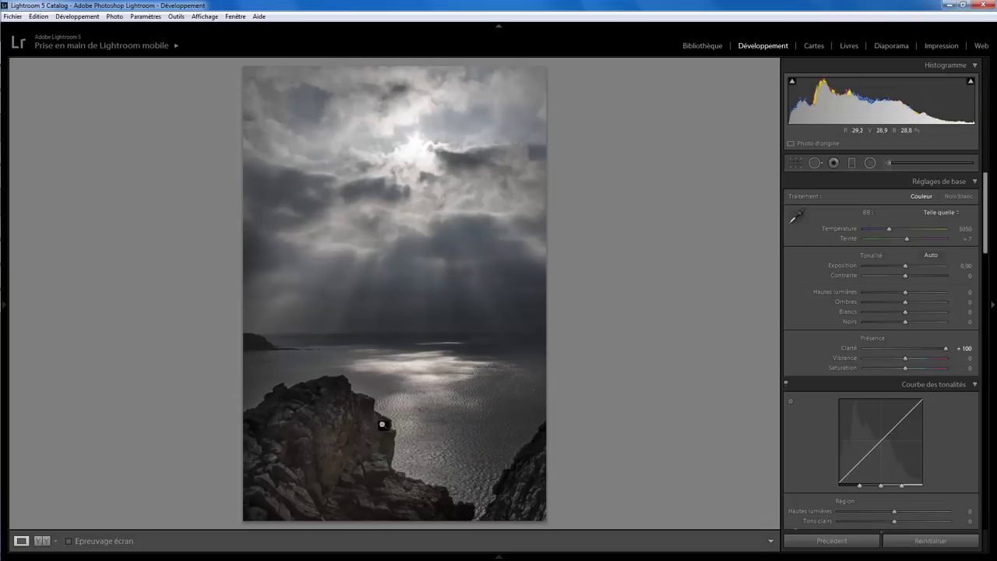
Step: Draw a level graduated filter across the horizon with Highlights 6 and Shadows 17
left_click(852, 163)
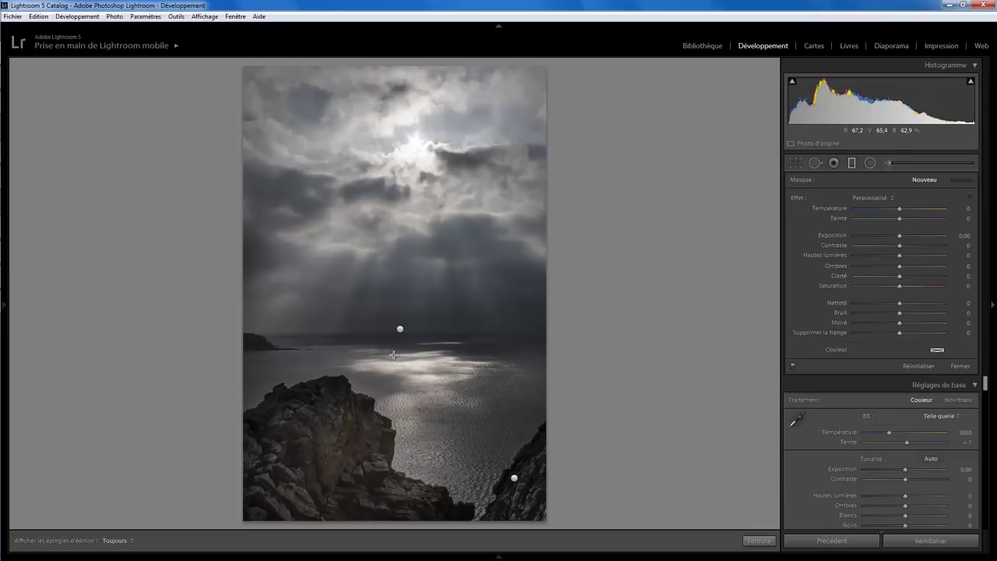
left_click_drag(380, 354, 380, 336)
left_click_drag(380, 334, 381, 337)
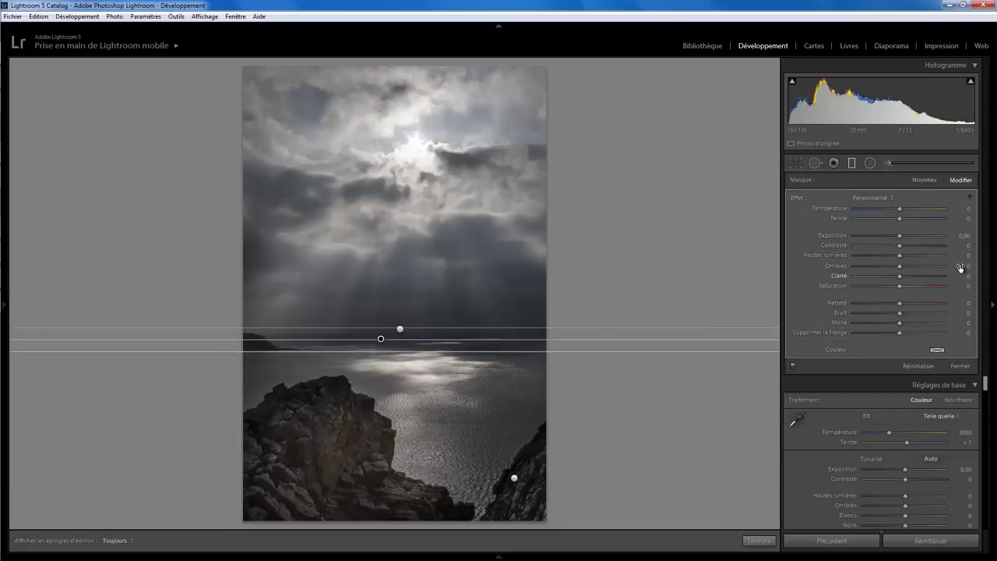
left_click_drag(899, 258, 906, 260)
left_click_drag(899, 266, 905, 268)
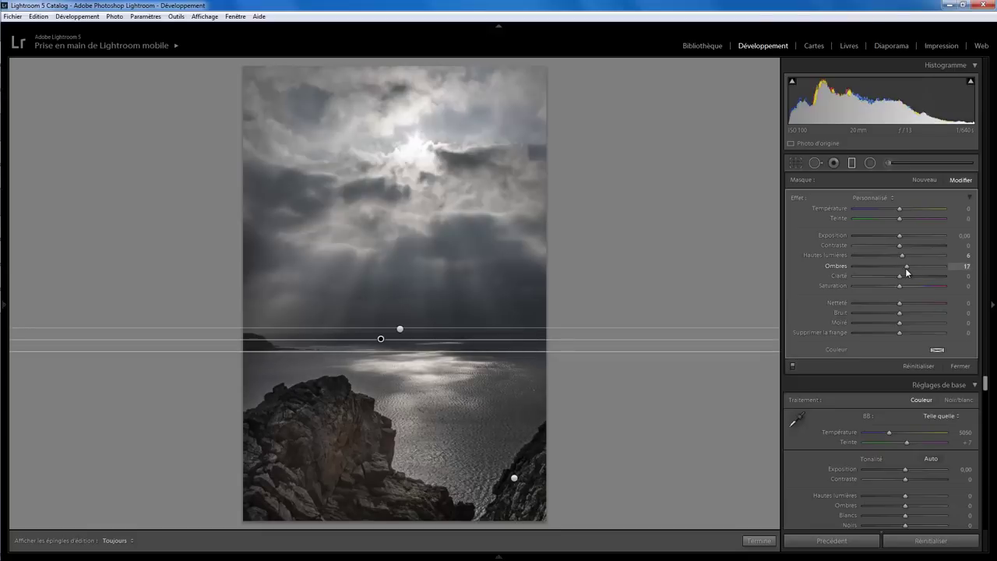
left_click(758, 541)
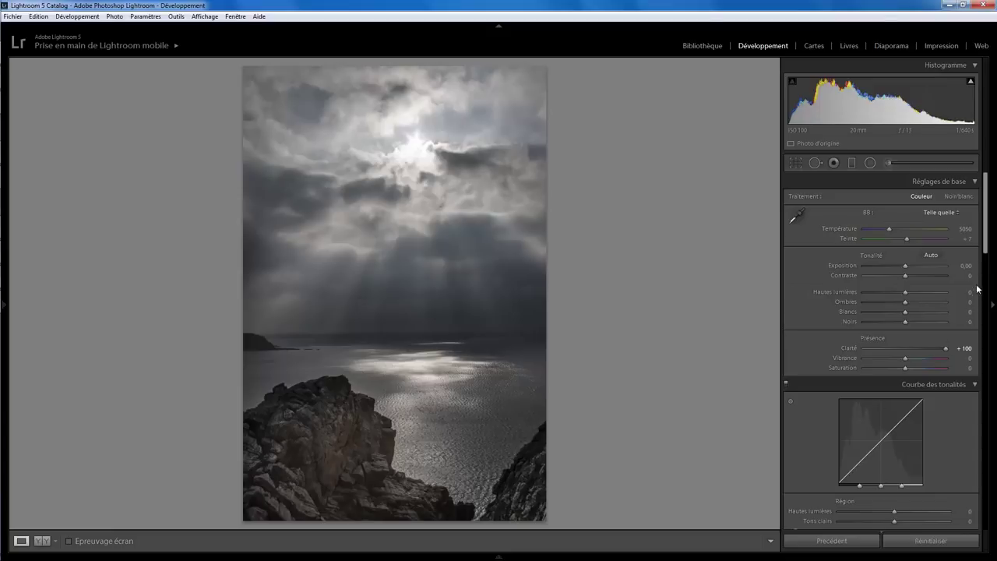
Step: Set the Post-Crop Vignetting Amount to −3 in the Effects panel
left_click_drag(986, 244, 984, 491)
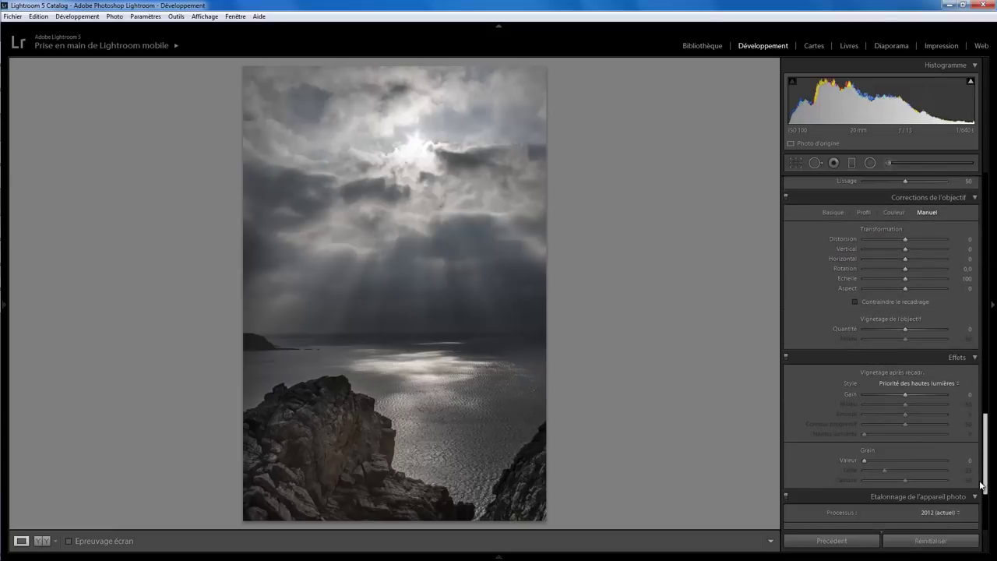
left_click_drag(906, 394, 903, 395)
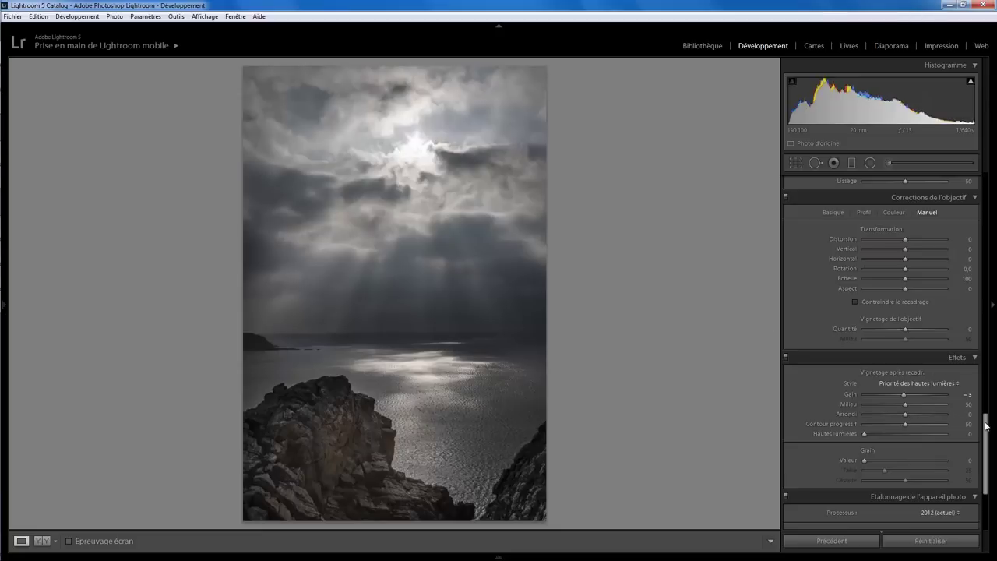
mouse_move(987, 415)
left_mouse_down()
mouse_move(989, 449)
mouse_move(987, 325)
left_mouse_up()
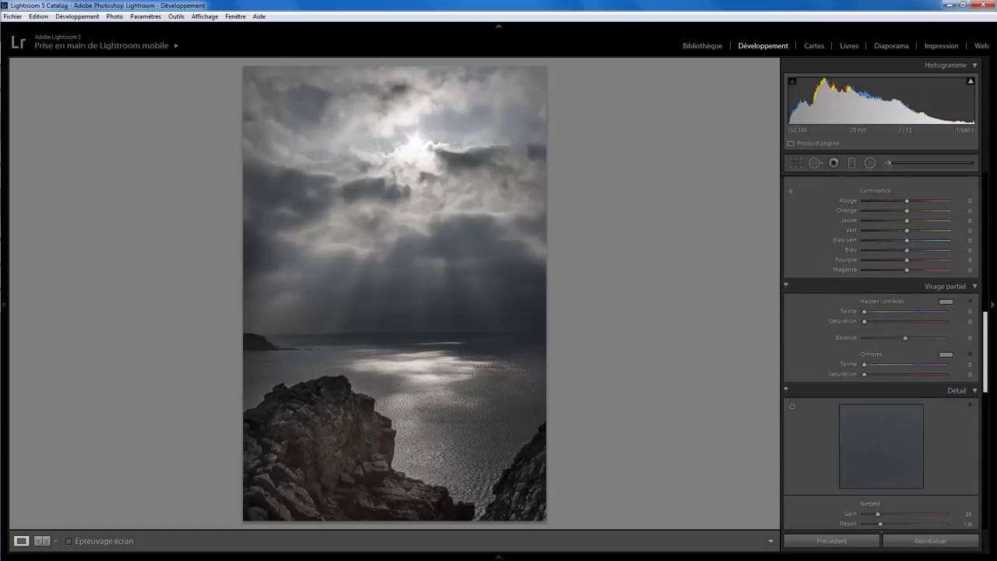
Step: Pick split-toning tints: yellow highlights at hue 52 and blue shadows at hue 215
left_click(944, 303)
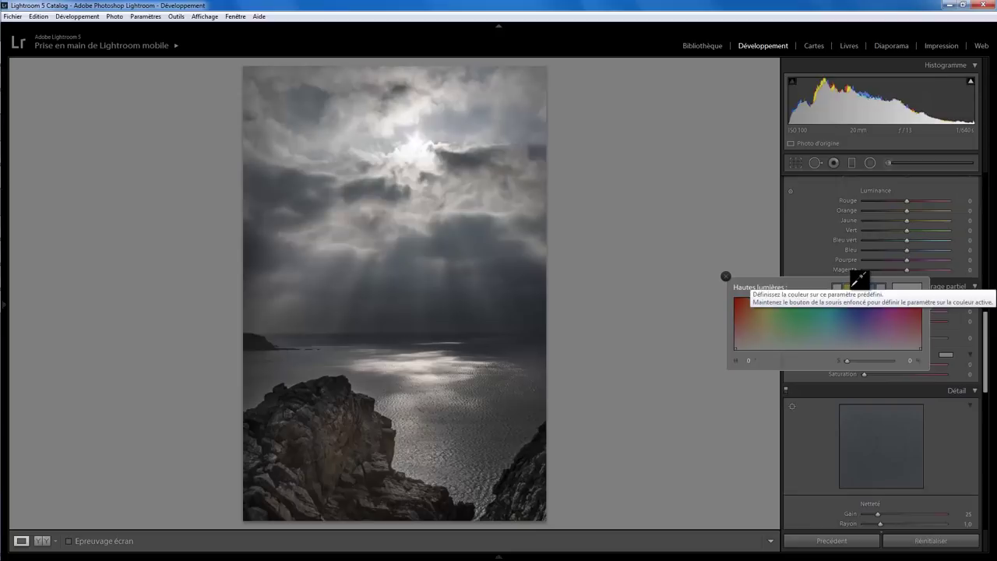
left_click(854, 284)
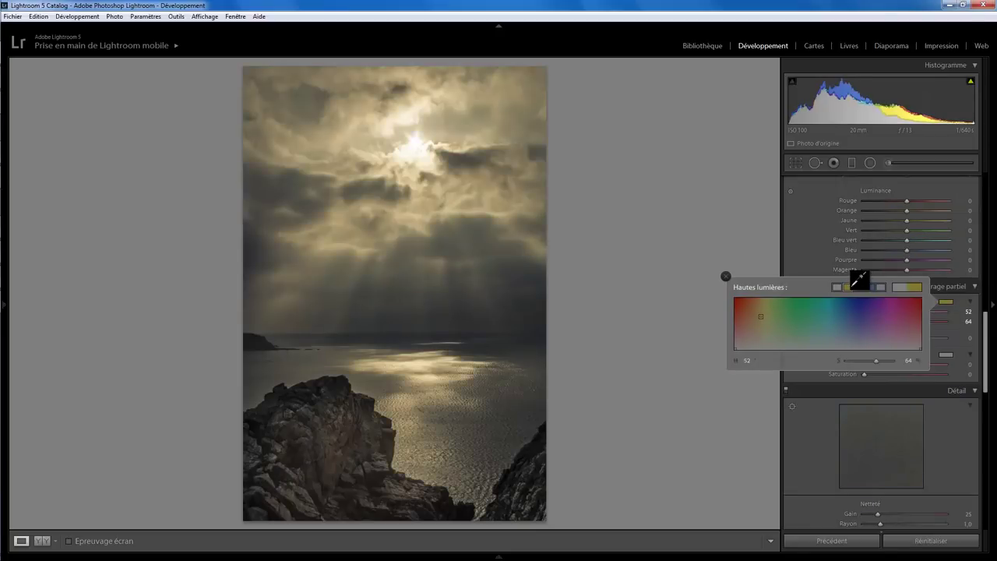
left_click(726, 276)
left_click(946, 356)
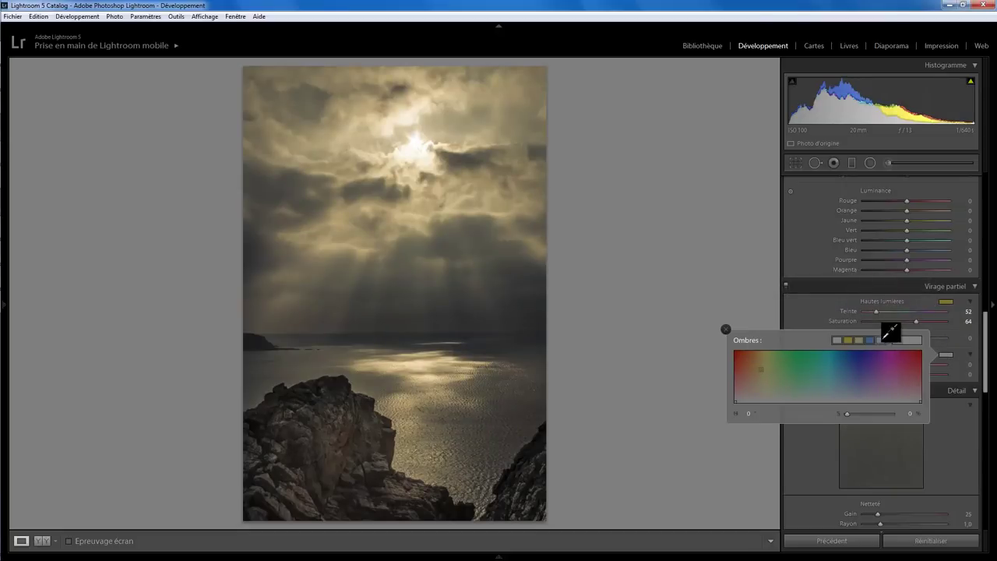
left_click(885, 338)
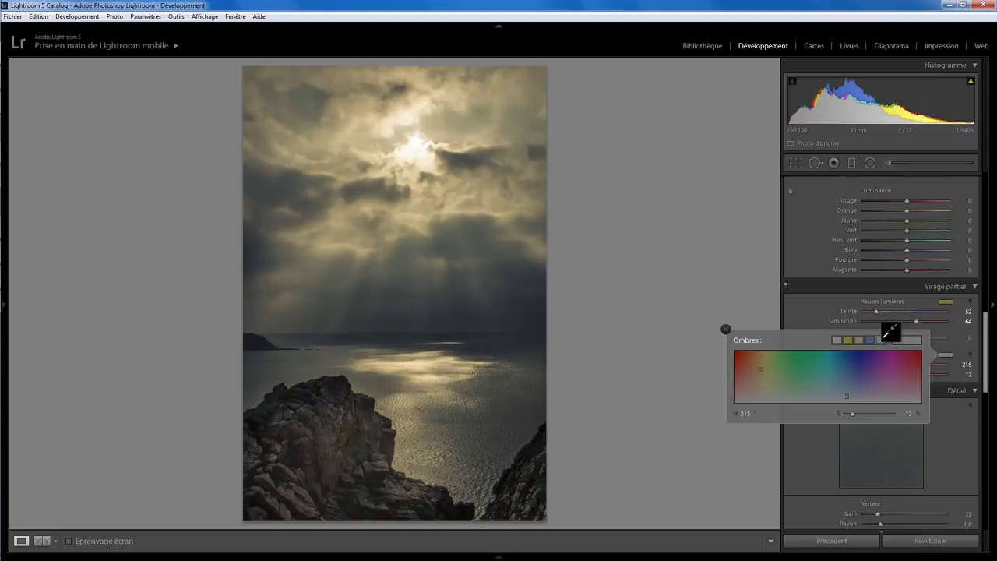
left_click(870, 339)
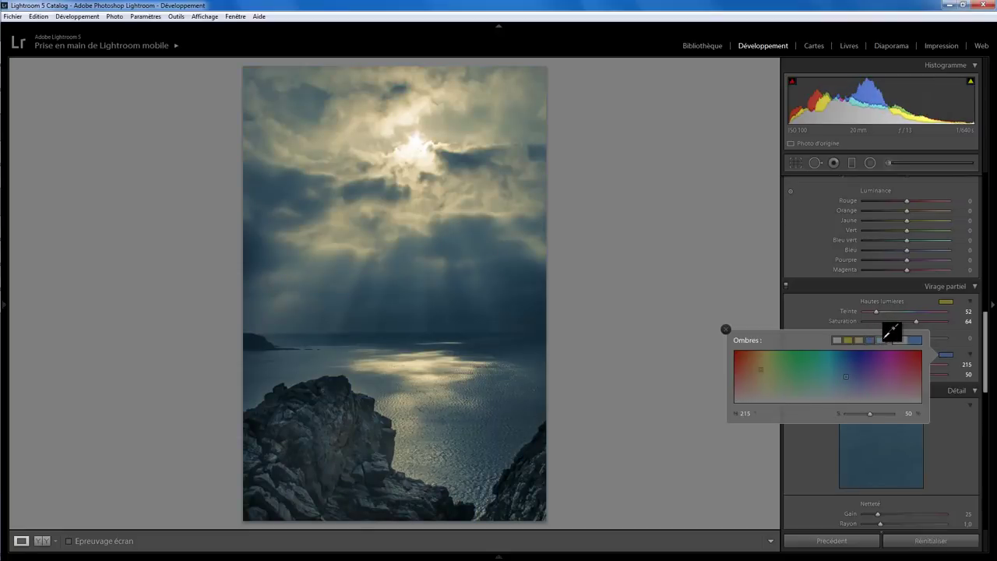
left_click_drag(874, 338, 877, 338)
left_click(726, 330)
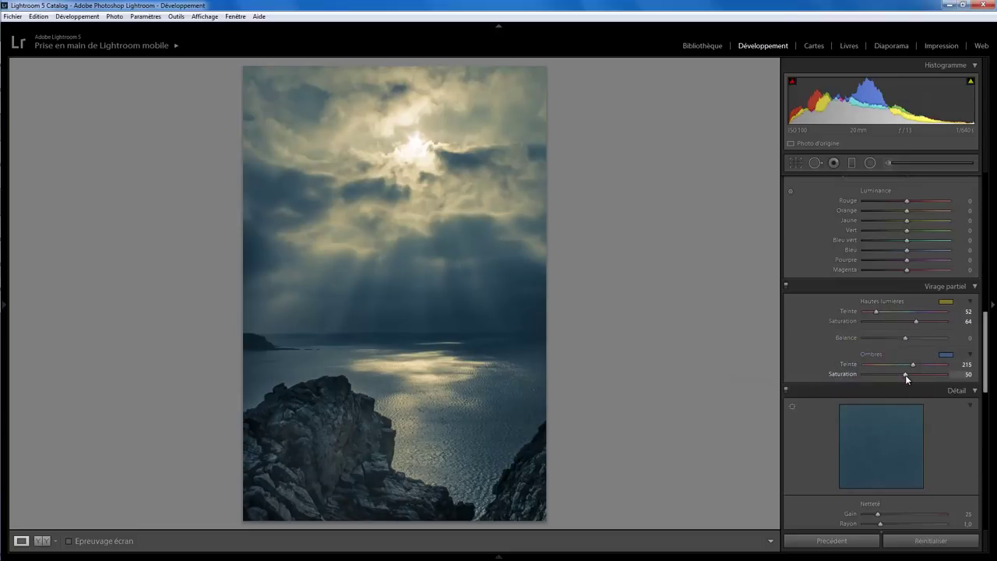
Step: Lower both the highlight and shadow split-toning Saturation to 16
mouse_move(905, 375)
left_mouse_down()
mouse_move(848, 380)
mouse_move(884, 376)
left_mouse_up()
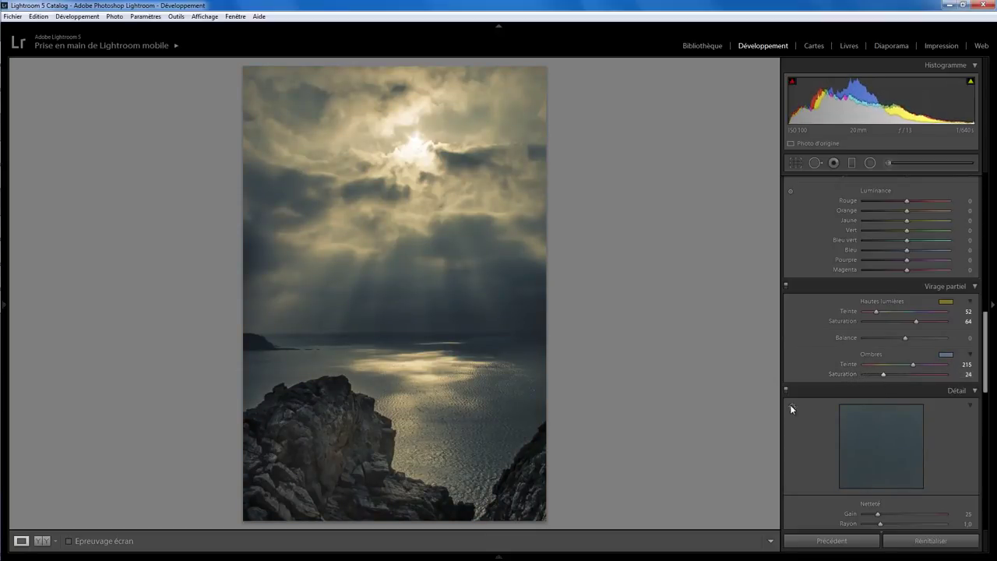
left_click_drag(917, 321, 886, 323)
double_click(849, 322)
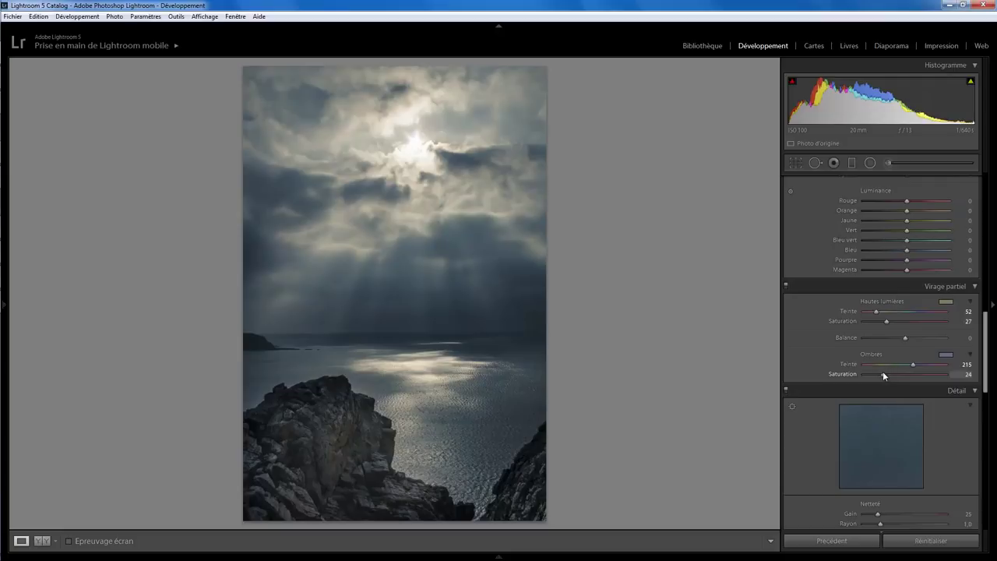
left_click_drag(882, 375, 876, 374)
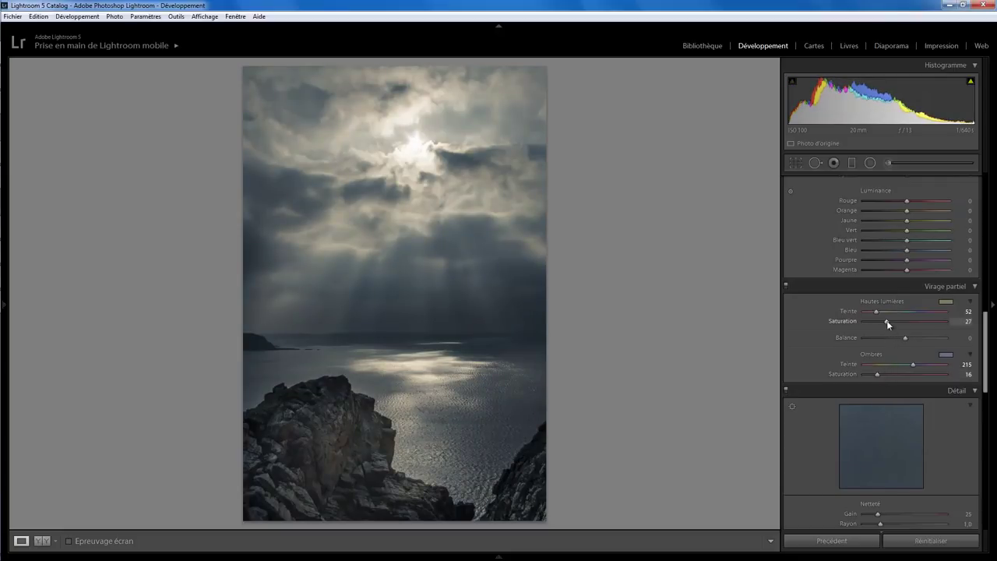
left_click_drag(887, 322, 877, 320)
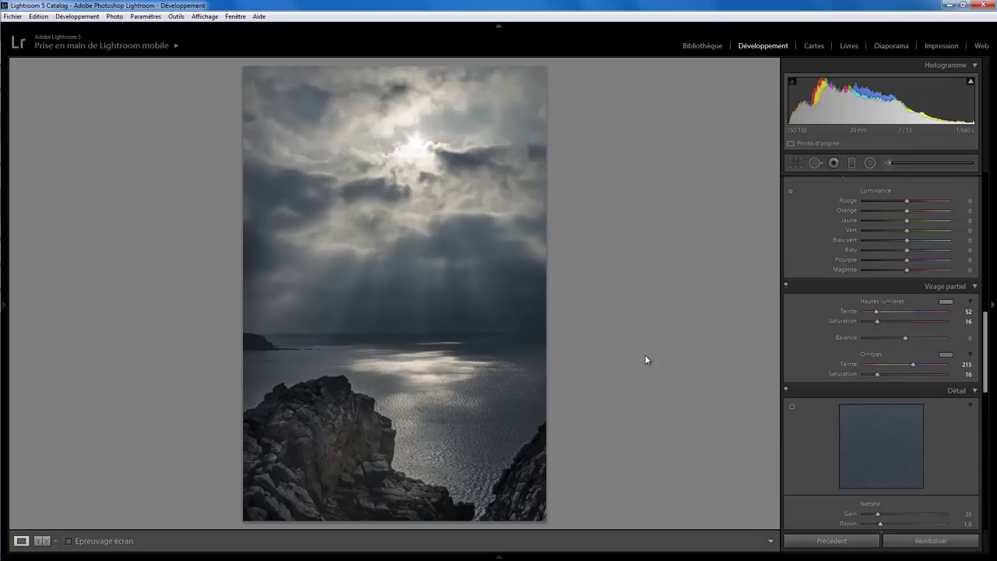
Step: Toggle the Before/After view with the \ key to compare against the original
key("backslash")
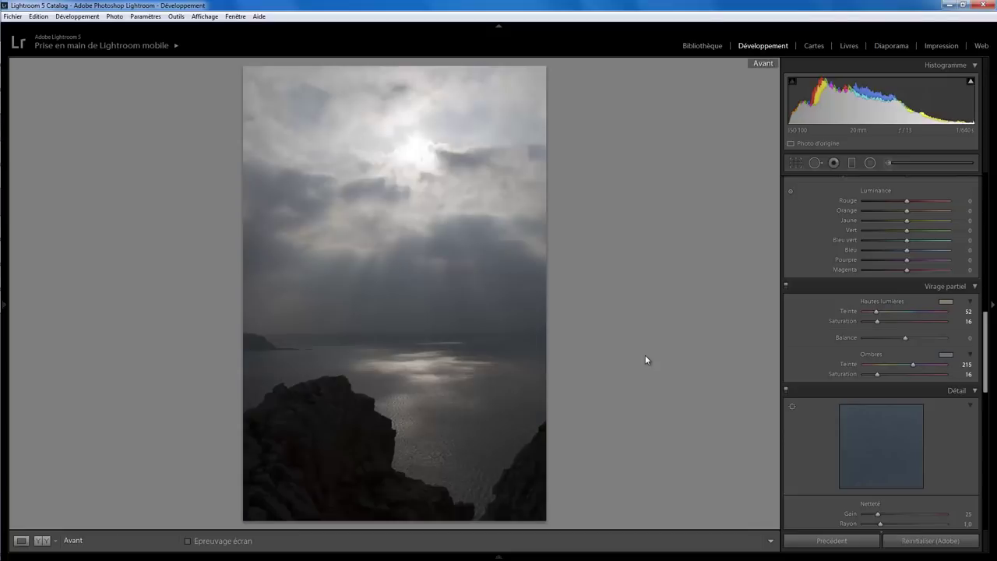
key("backslash")
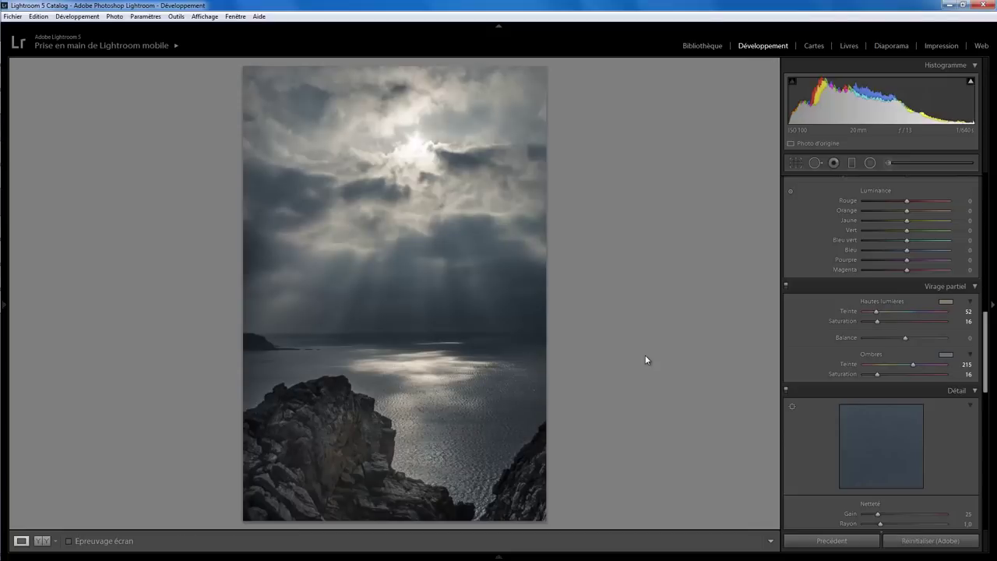
key("backslash")
key("backslash")
key("backslash")
key("backslash")
key("backslash")
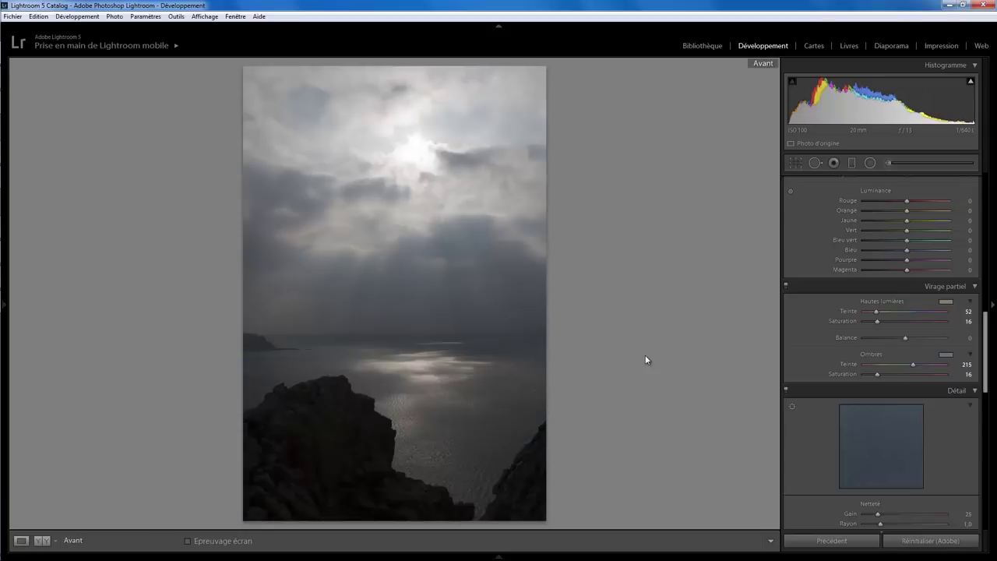
key("backslash")
key("backslash")
key("backslash")
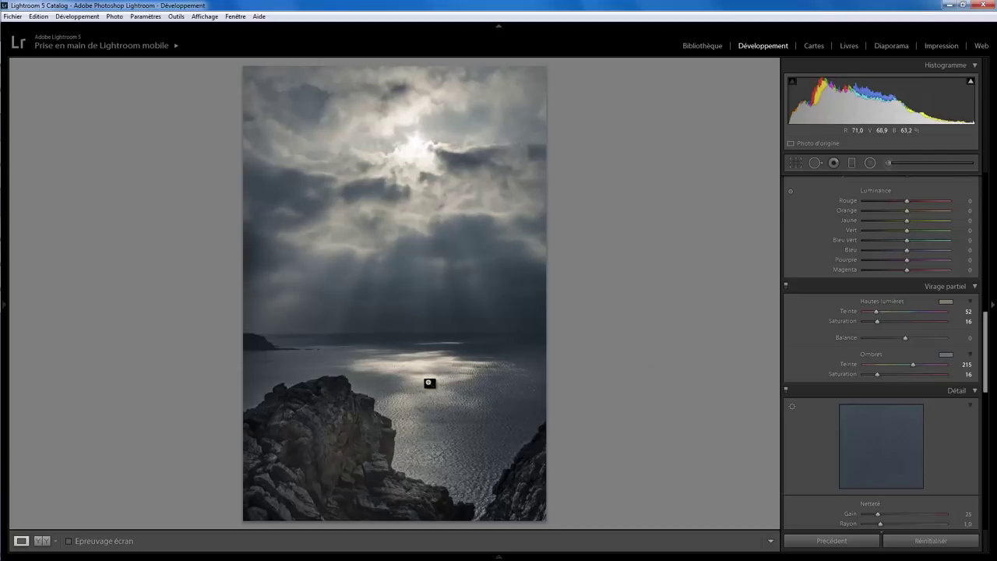
Step: Zoom 1:1 on the rocks and sea, return to fit, and reopen the Radial Filter
left_click(354, 398)
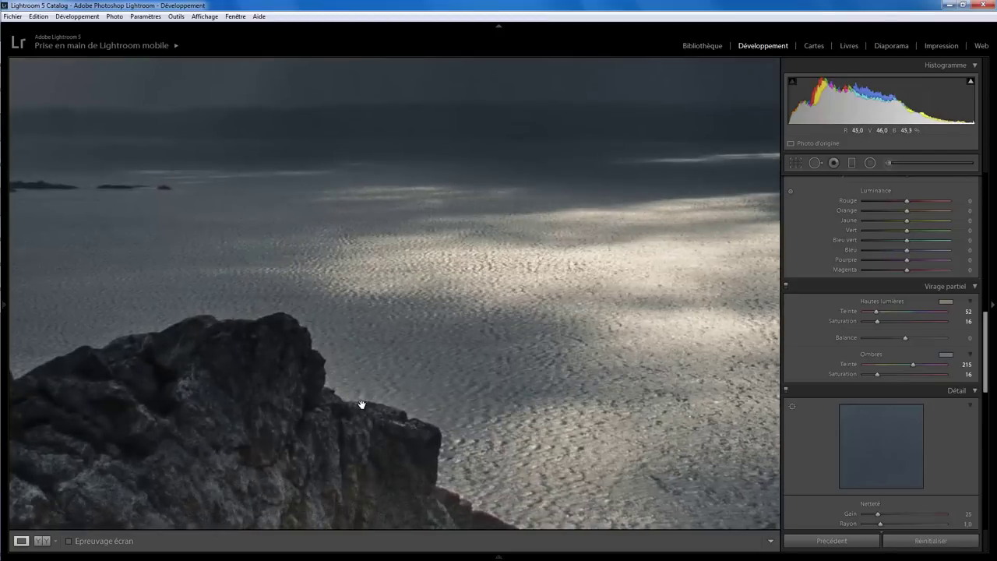
left_click(345, 396)
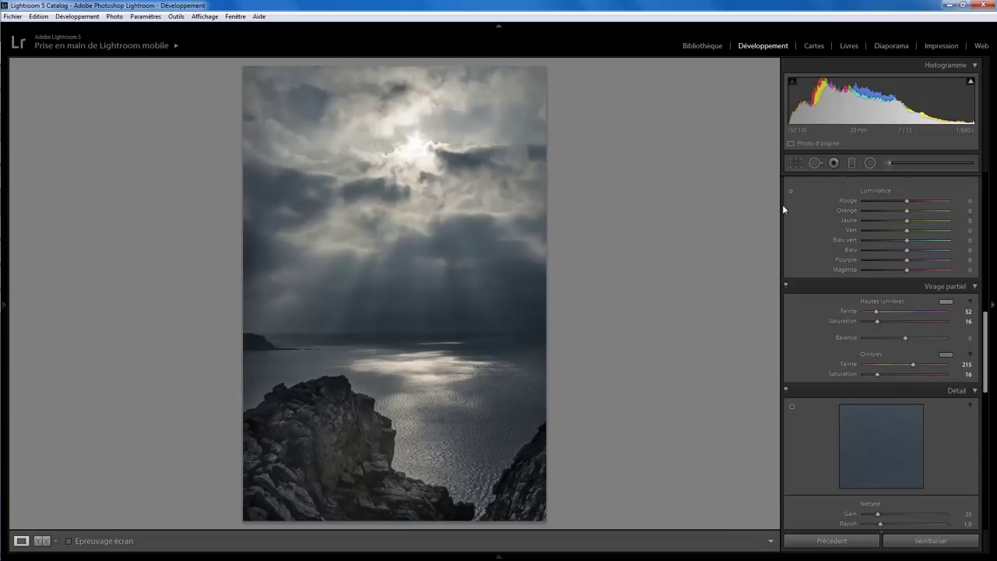
left_click(870, 162)
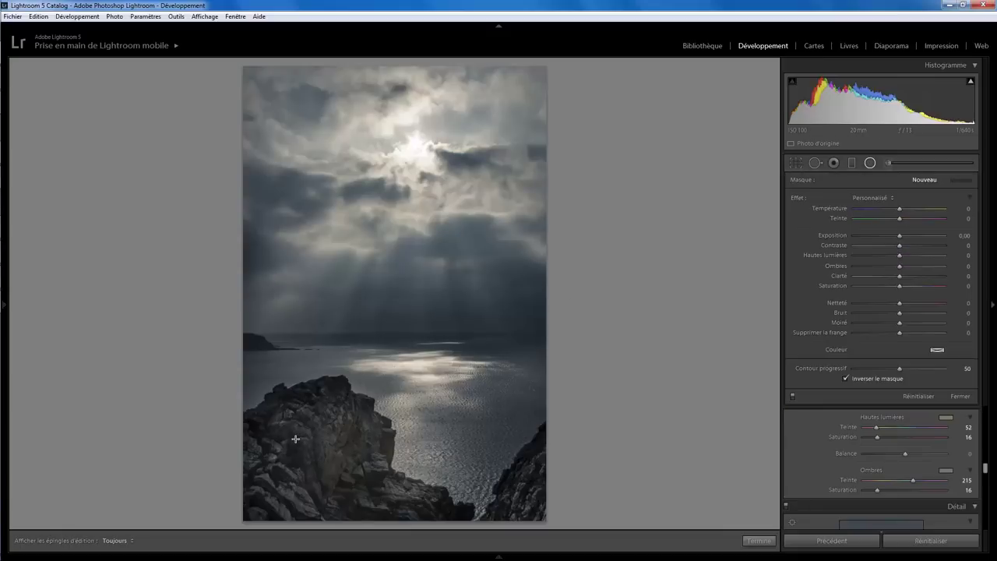
Step: Nudge the foreground-rocks radial filter slightly down-left, then close the Radial Filter
left_click(342, 467)
left_click_drag(343, 467, 338, 476)
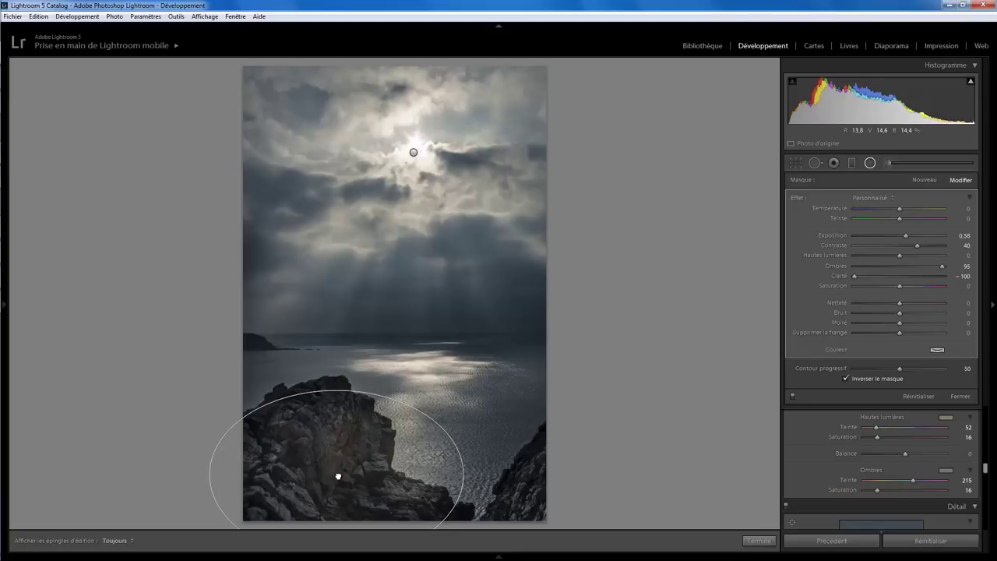
left_click(757, 541)
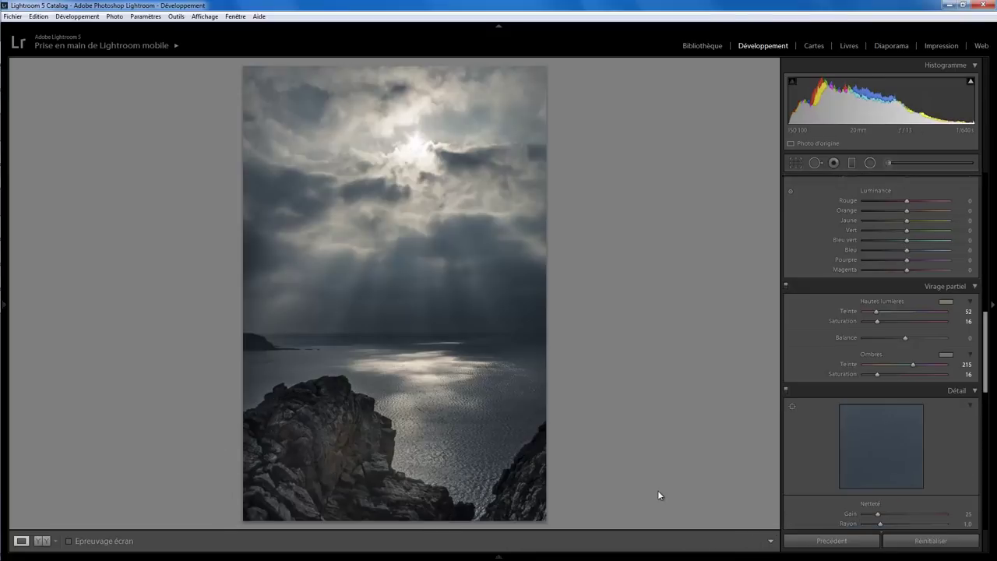